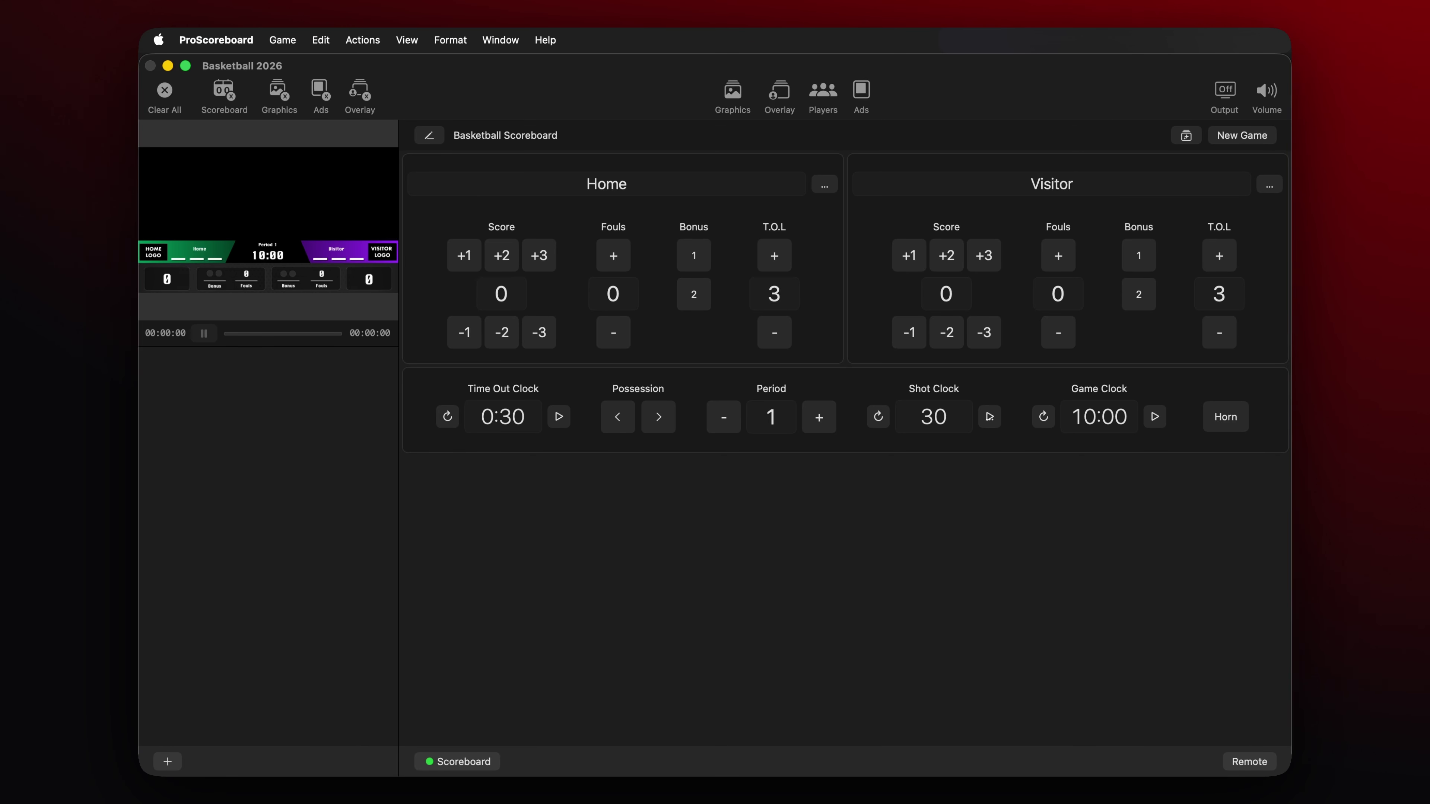
Step: Look through the graphics library and the Basketball Scoreboard's zone settings, and return to the scoreboard controls
click(733, 91)
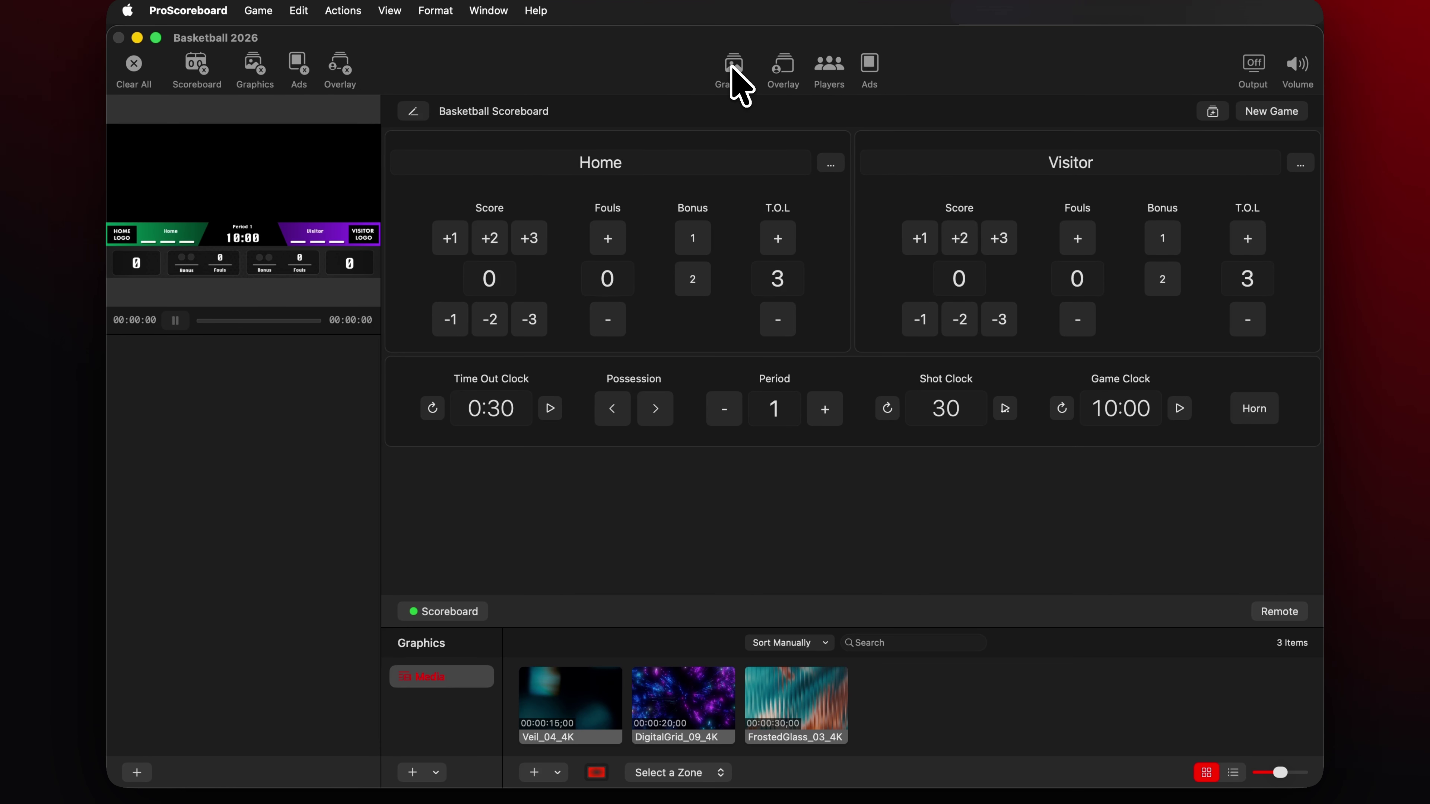
click(734, 79)
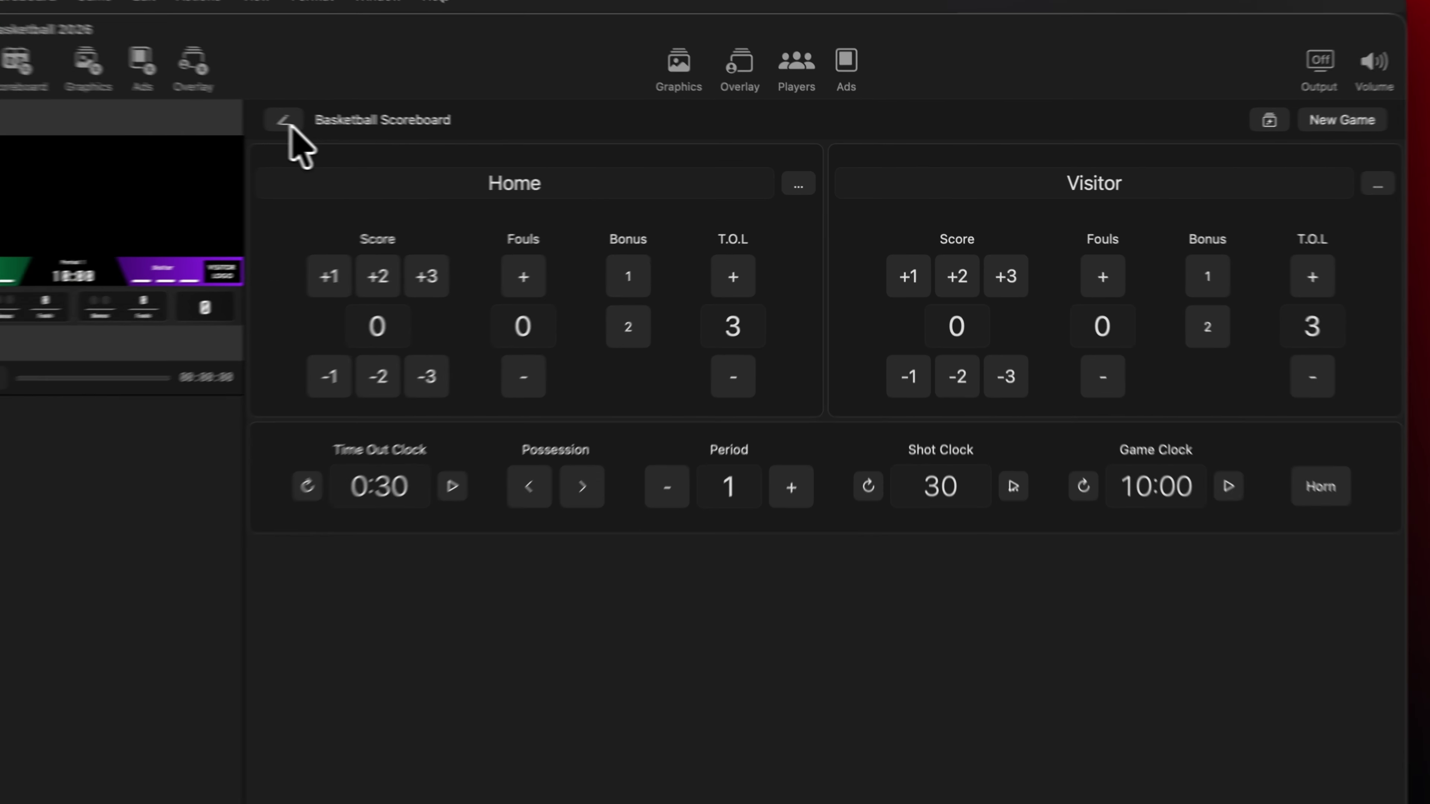
click(430, 136)
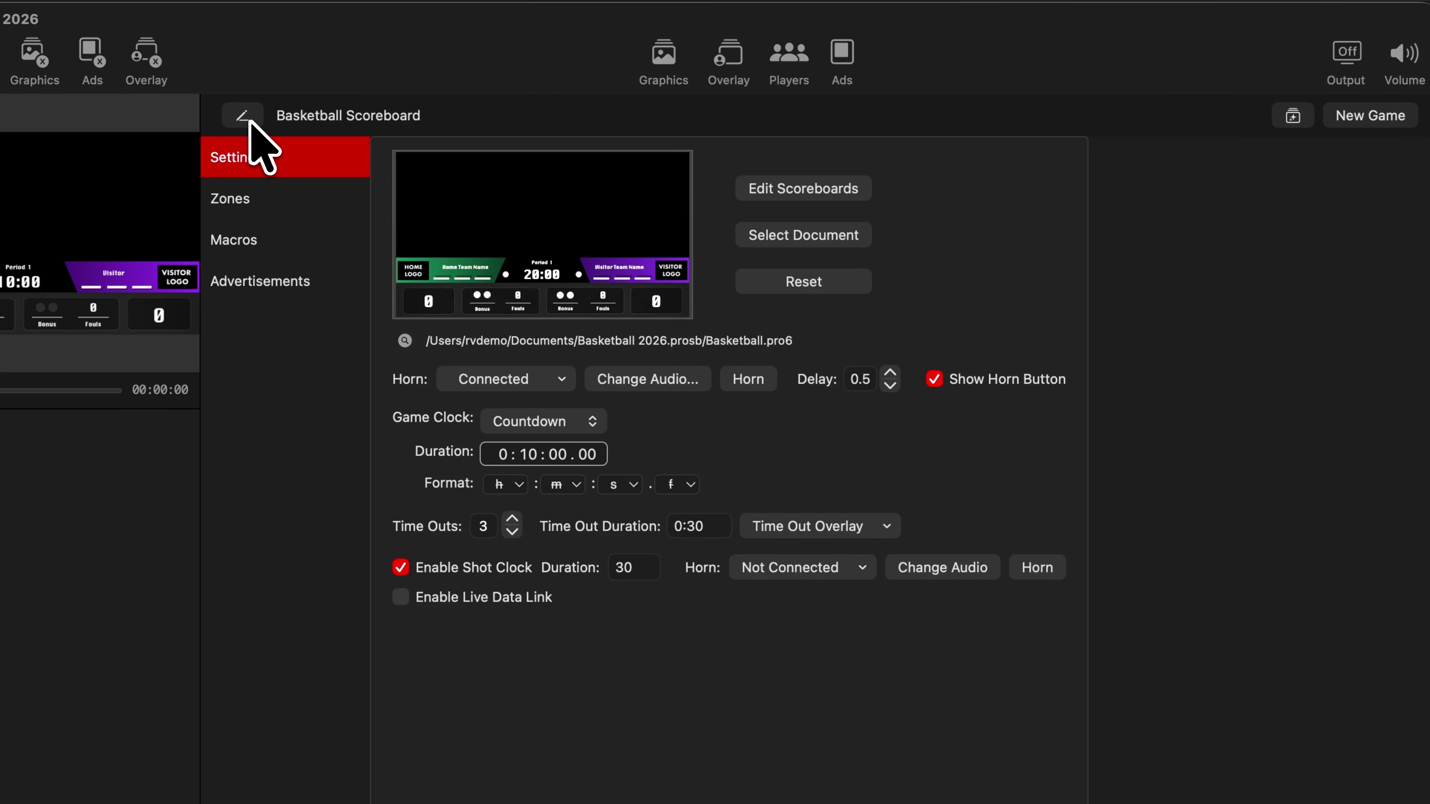
click(258, 203)
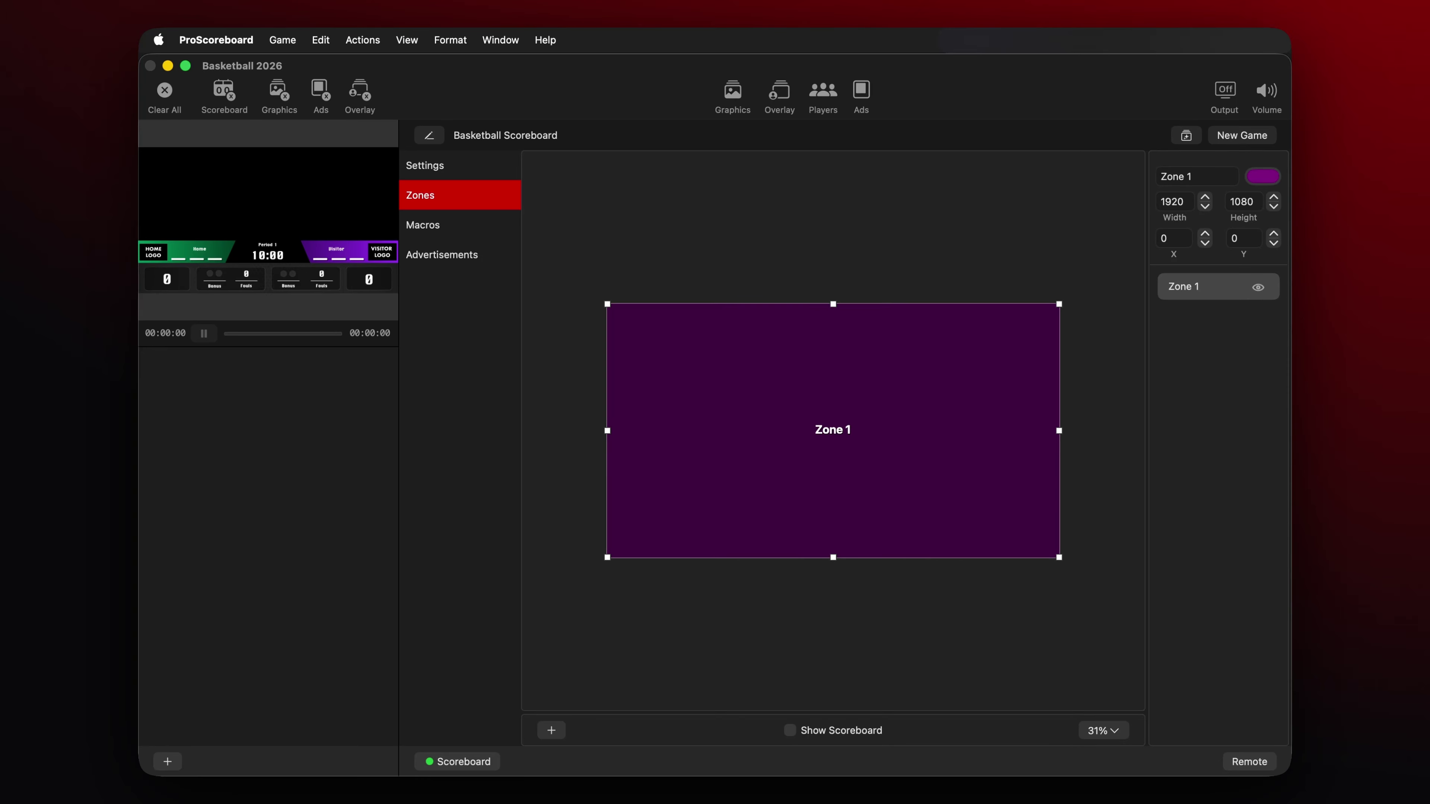
click(429, 136)
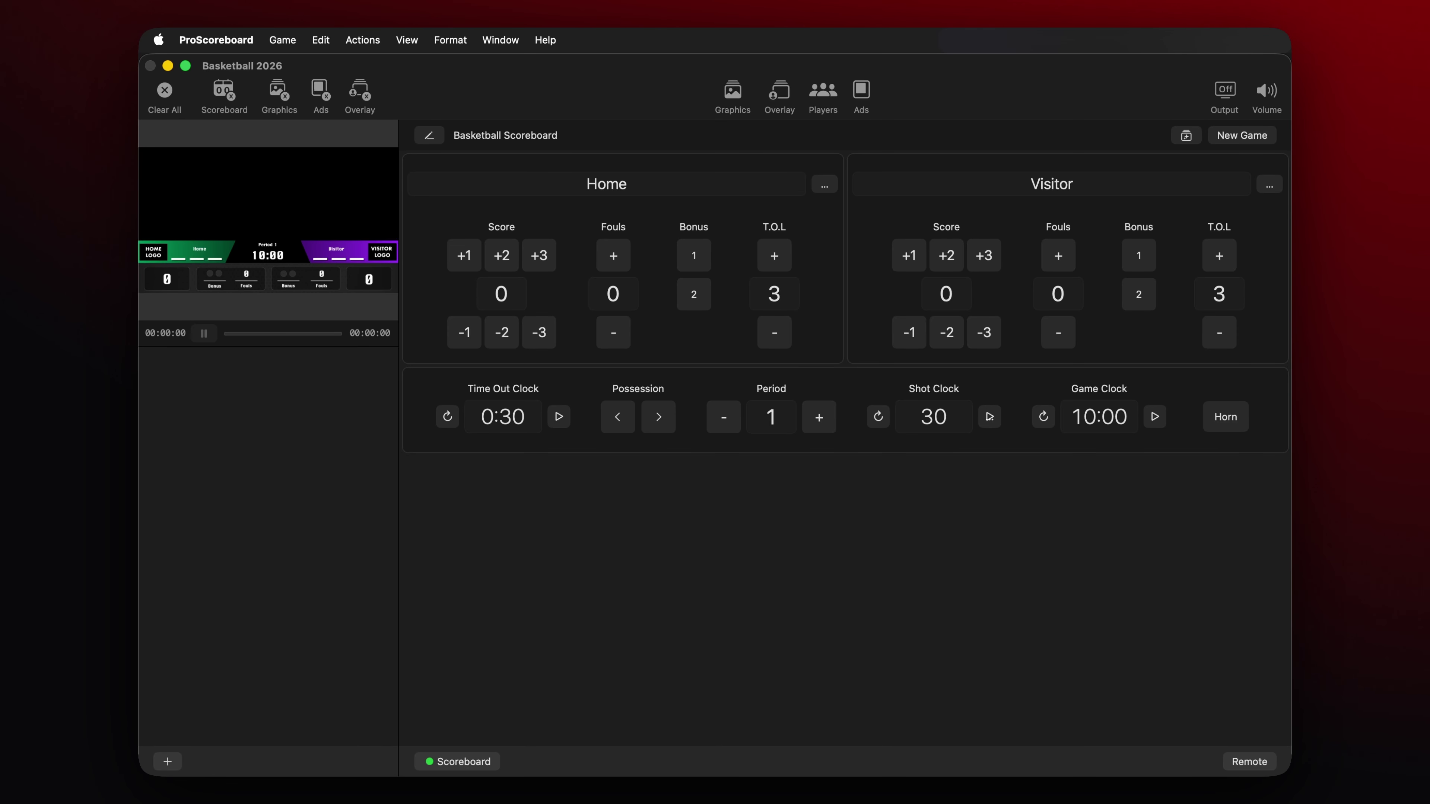
Step: Add three empty macros in the Basketball Scoreboard's macro settings
click(429, 135)
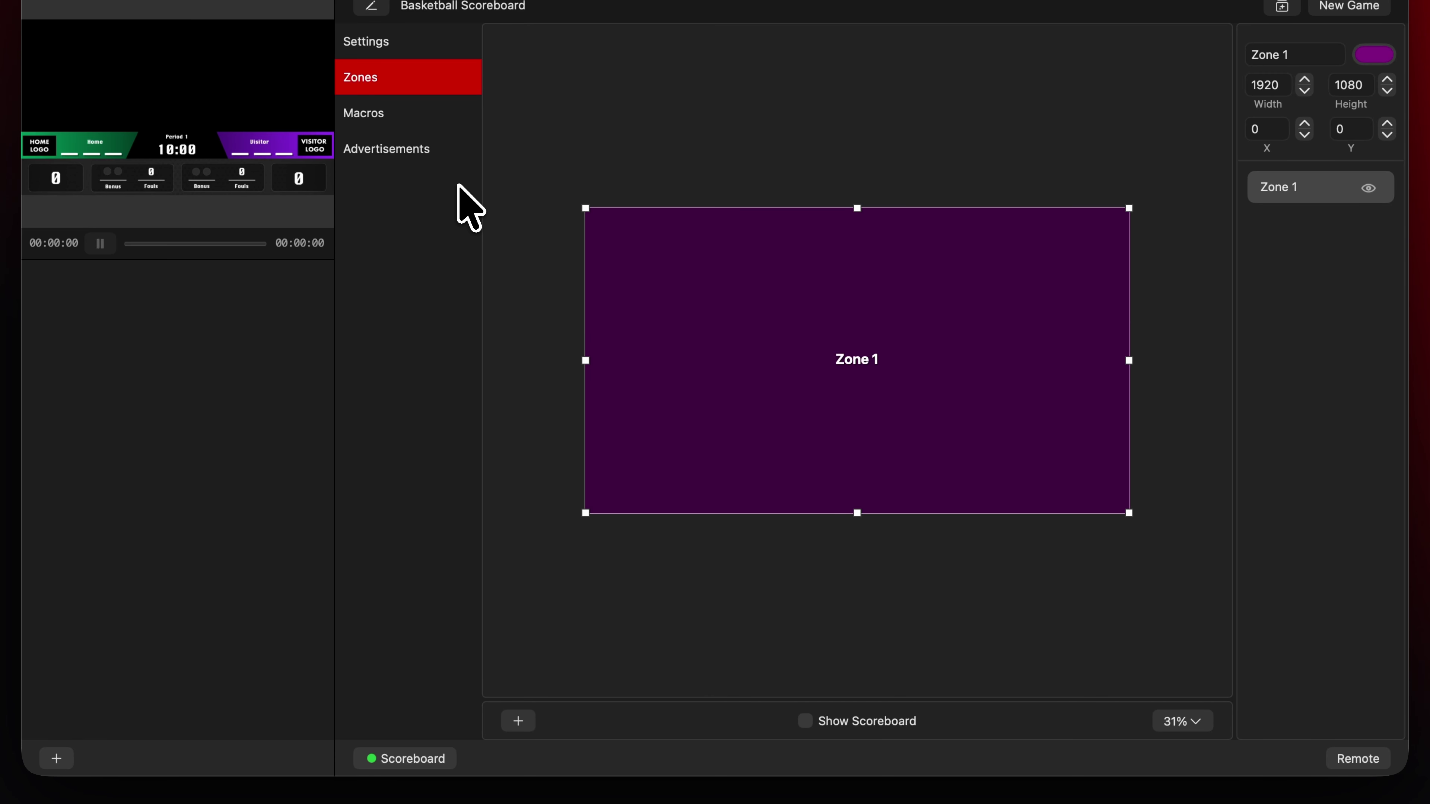
click(431, 118)
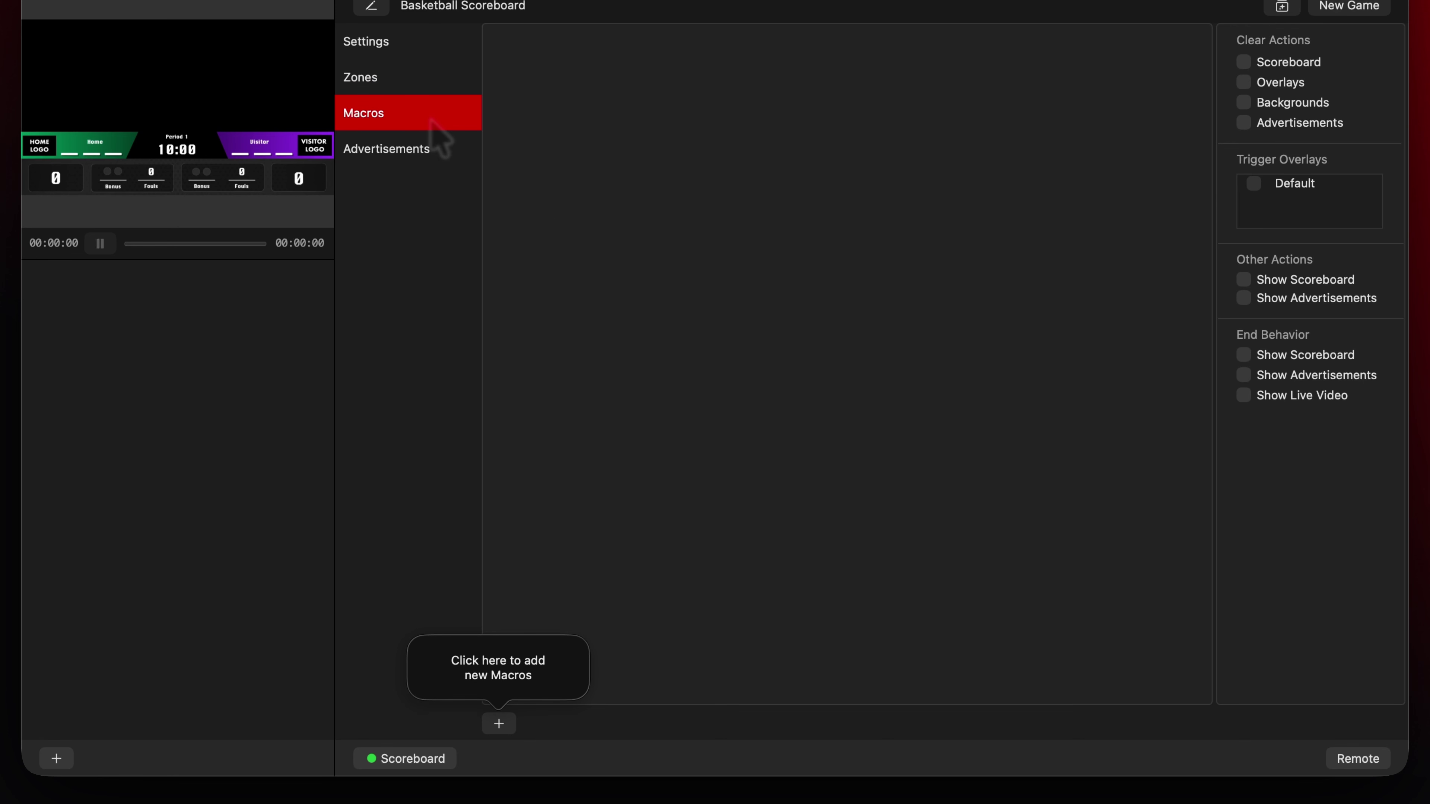
click(500, 725)
click(503, 724)
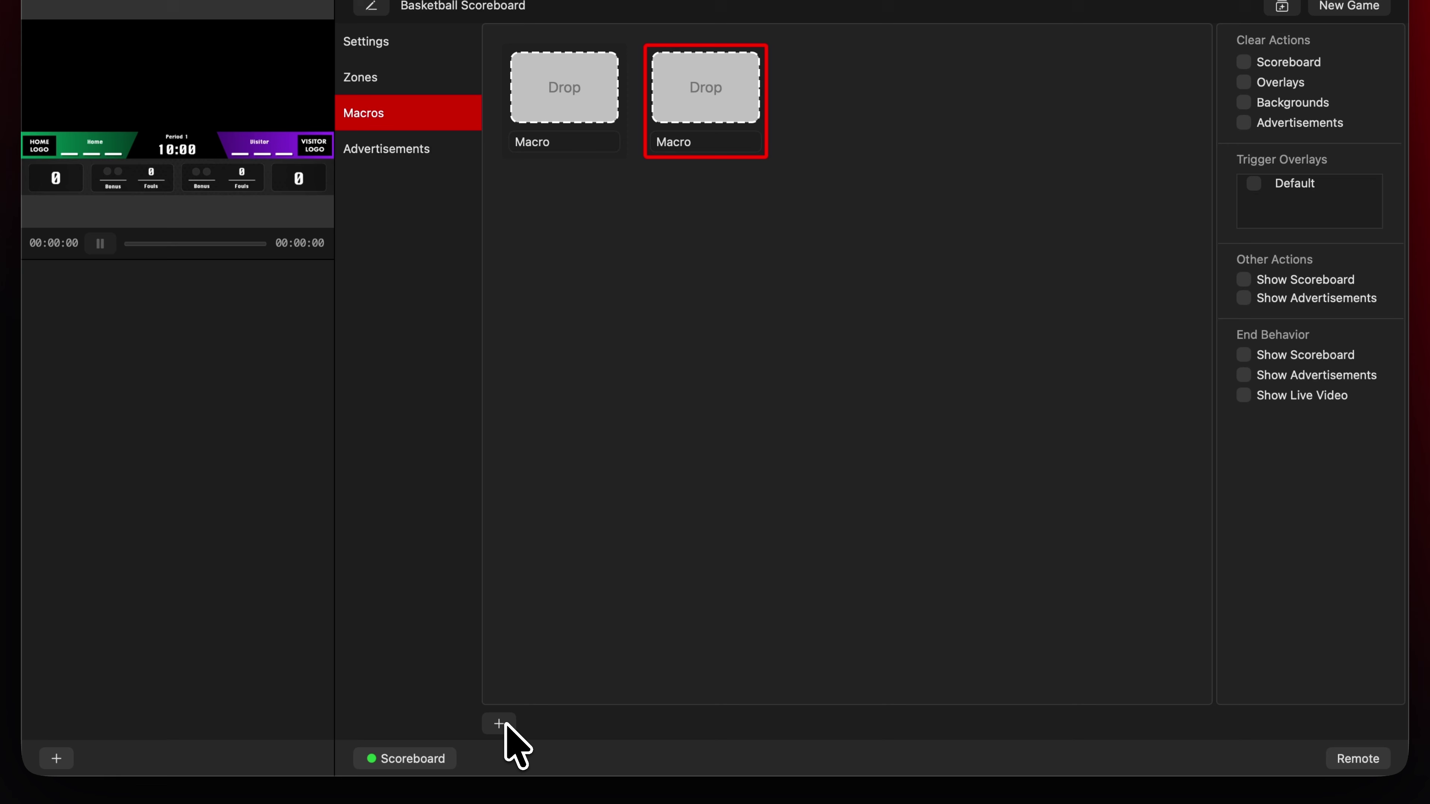
click(502, 725)
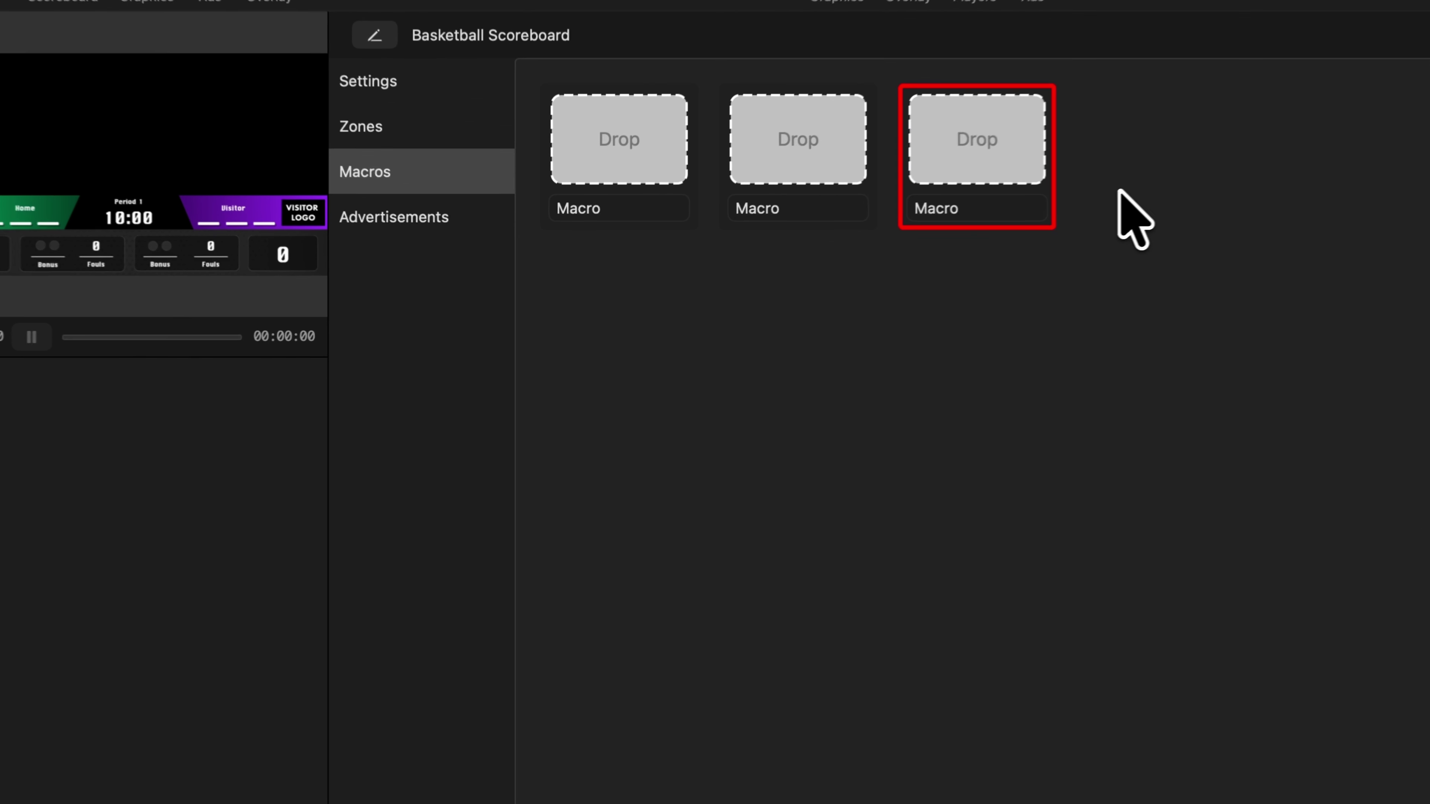
Step: Assign the basketball Defense .mov file from the Finder's Desktop folder to the first macro and name the macro Defense
key(super+Tab)
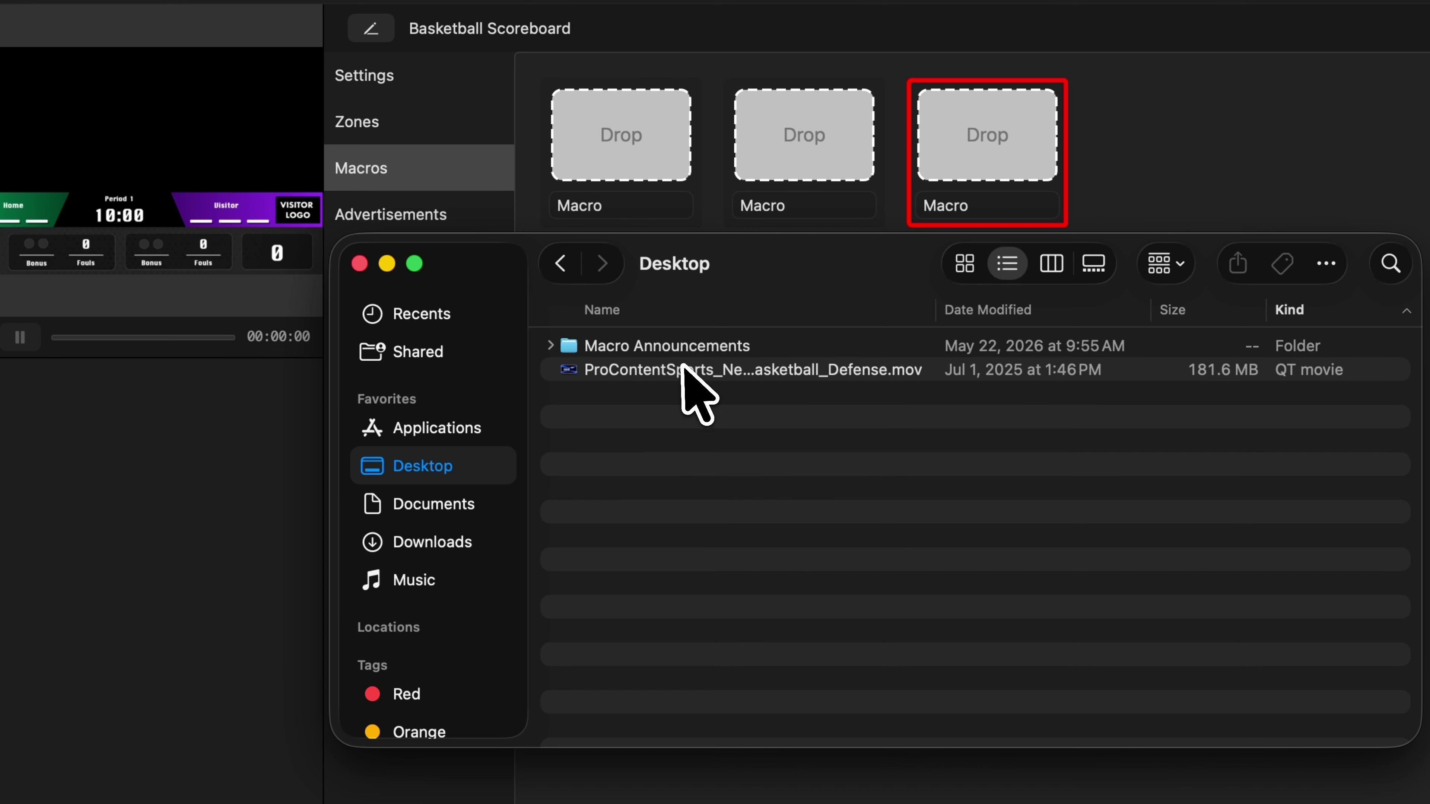
drag(682, 373, 620, 155)
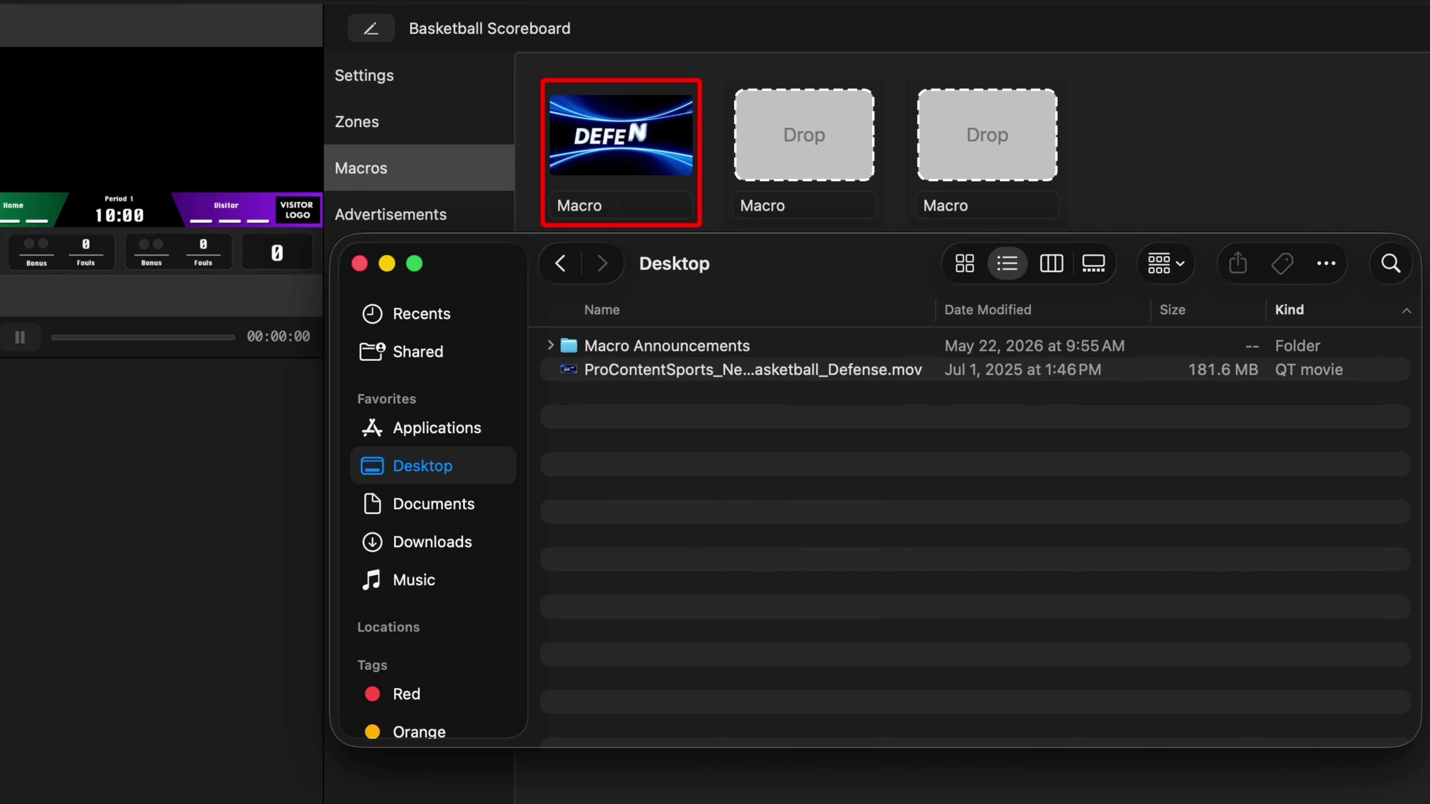
double_click(620, 205)
text(Defense)
key(Return)
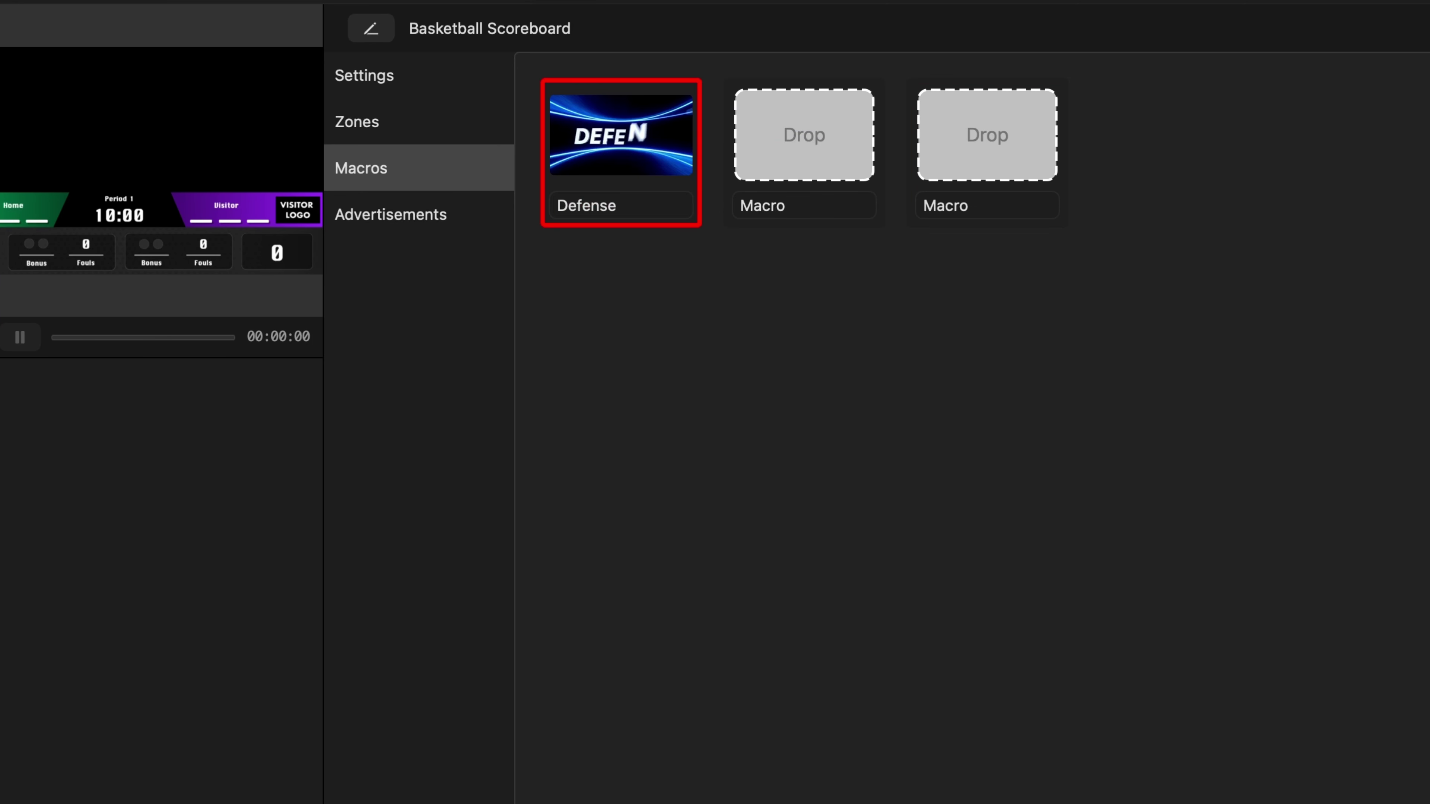
Step: Assign the Macro Announcements folder from the Finder's Desktop folder to the second macro and name the macro Announcements
key(super+Tab)
drag(704, 346, 814, 197)
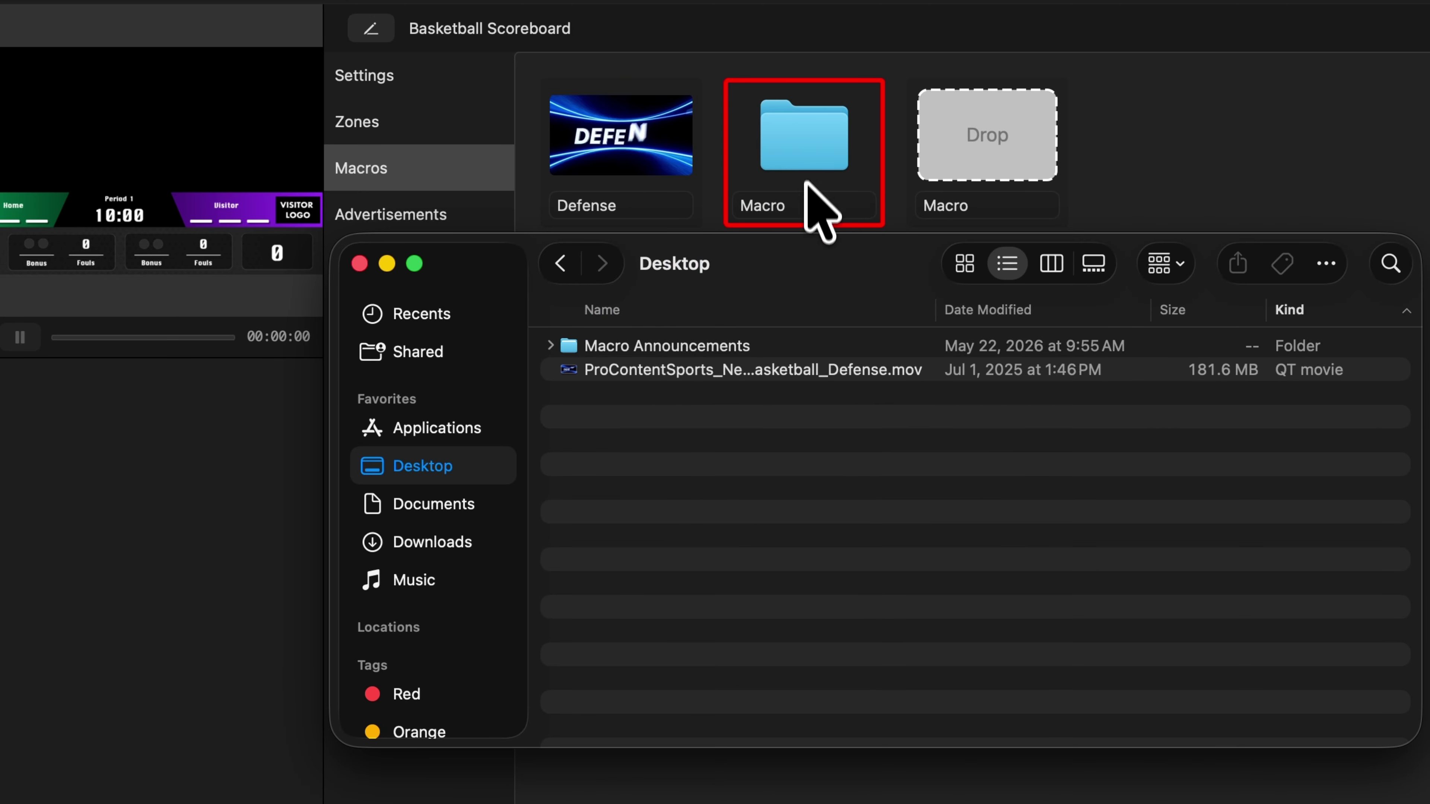
double_click(811, 207)
text(Announcements)
key(Return)
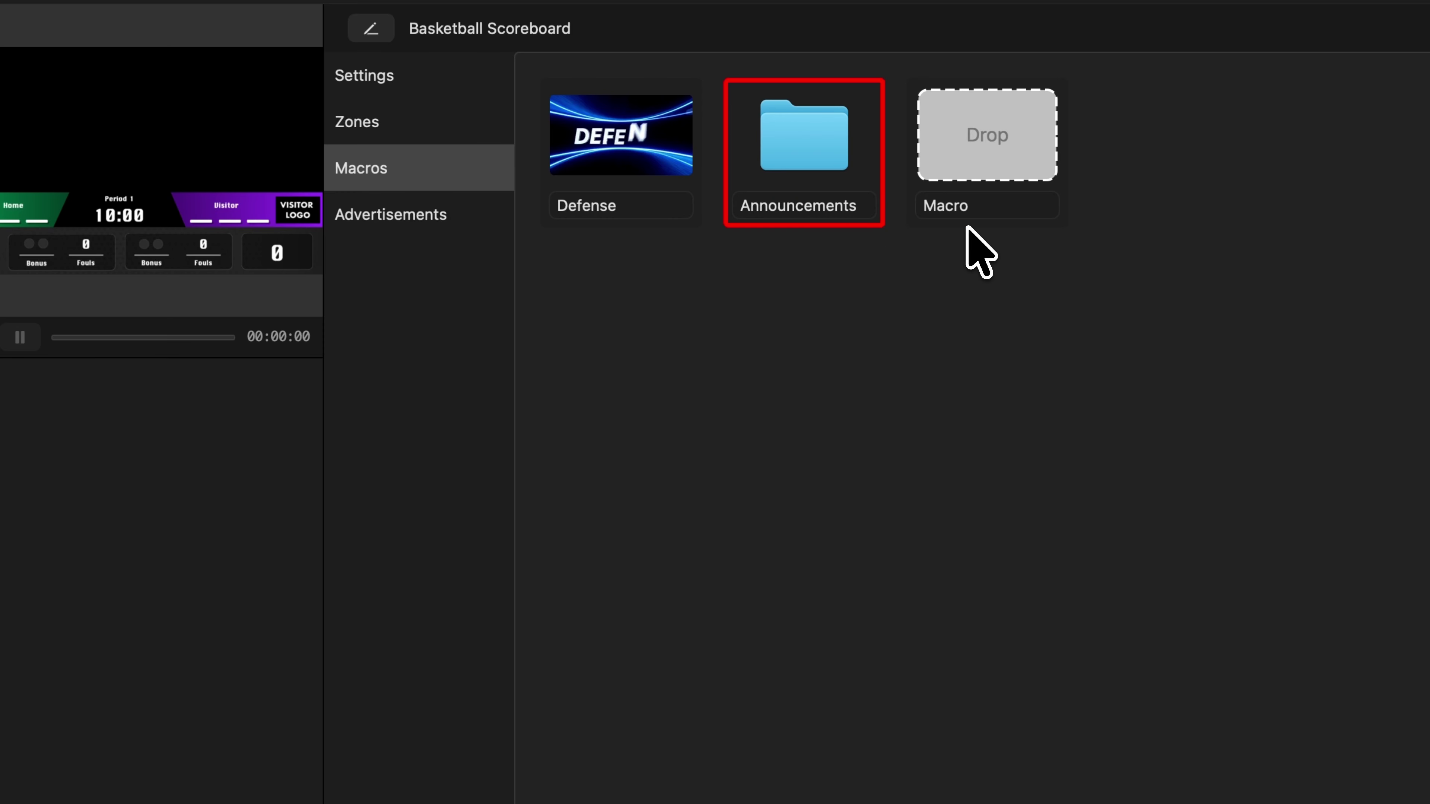
Step: Make the third macro a Live Video macro and name it Cam Feed
right_click(991, 147)
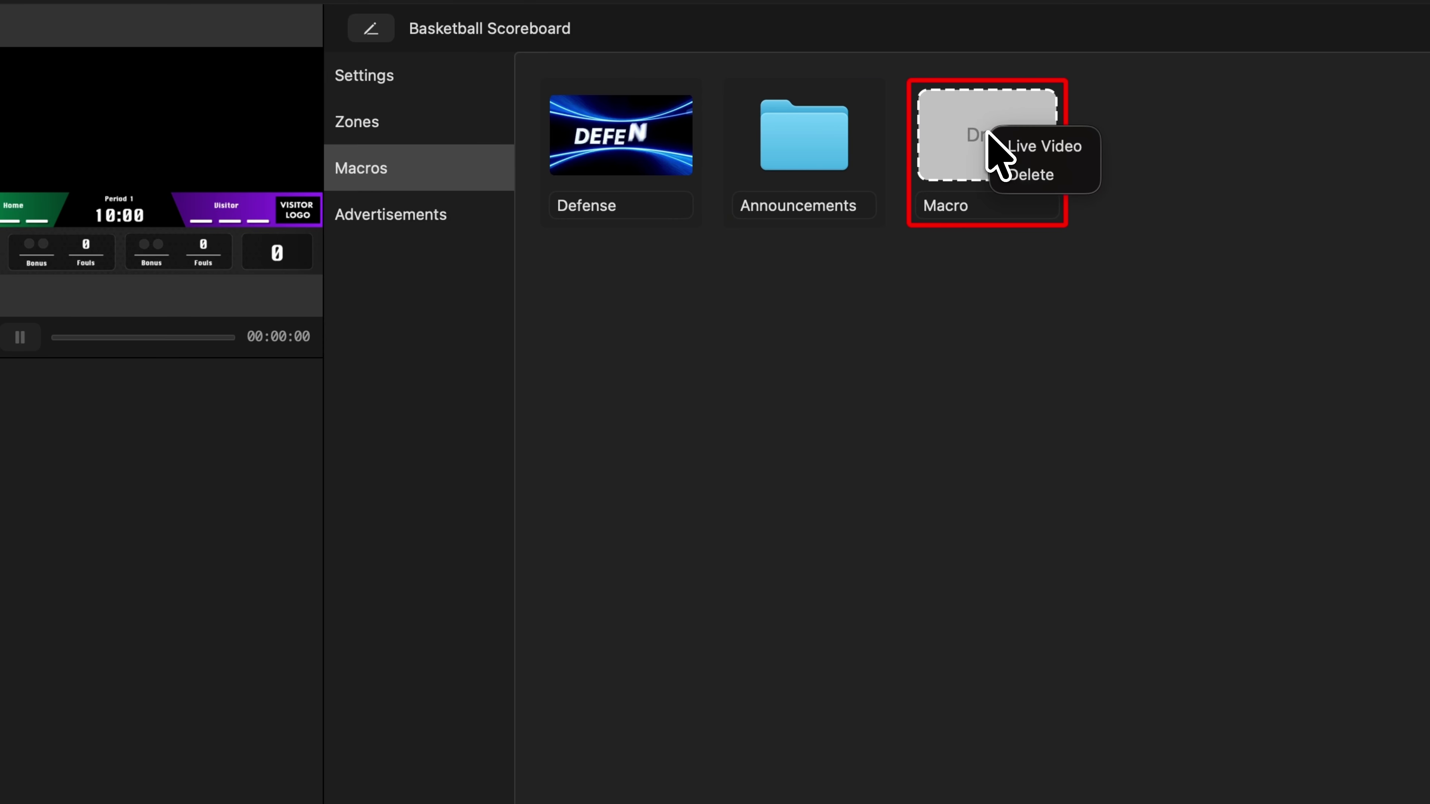
click(1022, 152)
double_click(1000, 207)
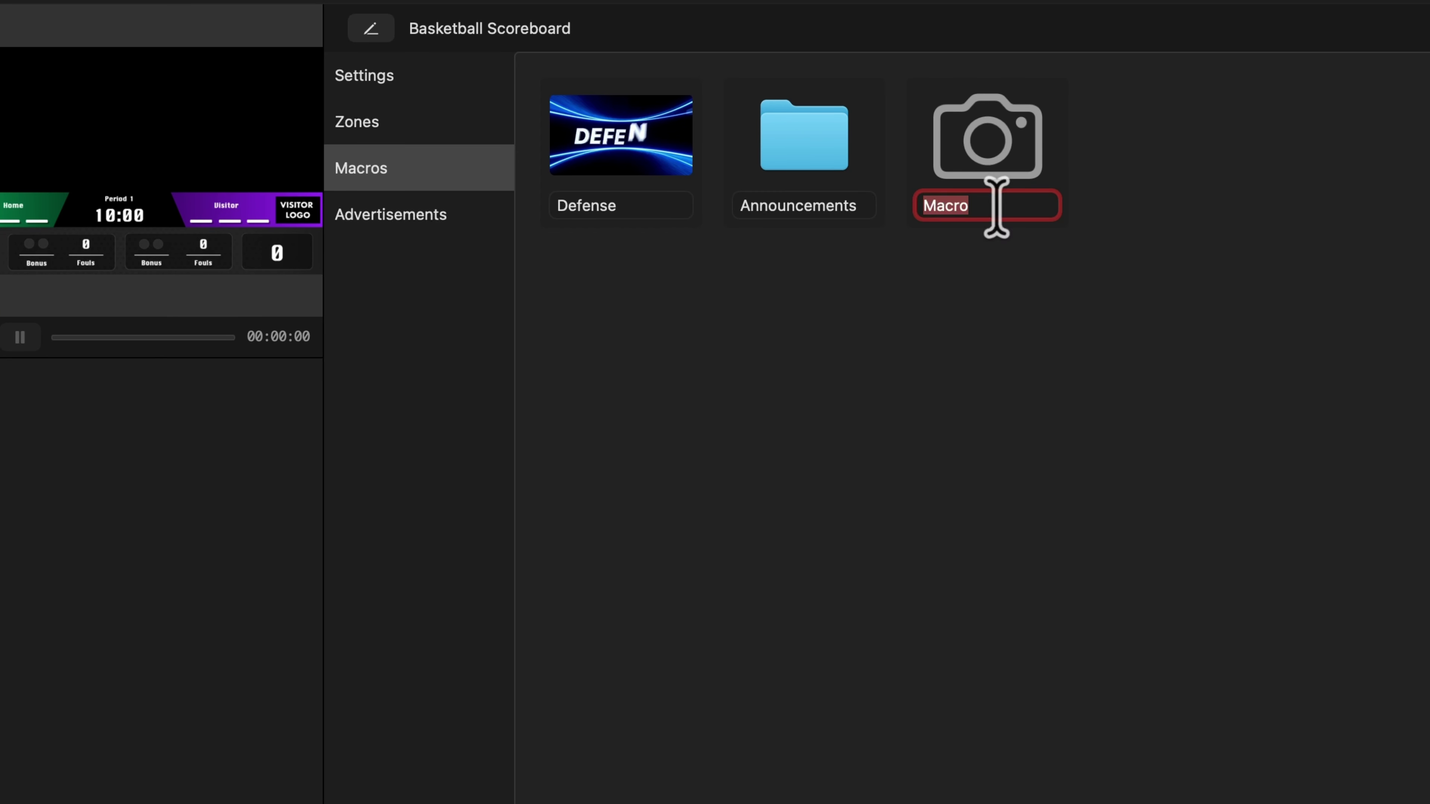
text(Cam Feed)
key(Return)
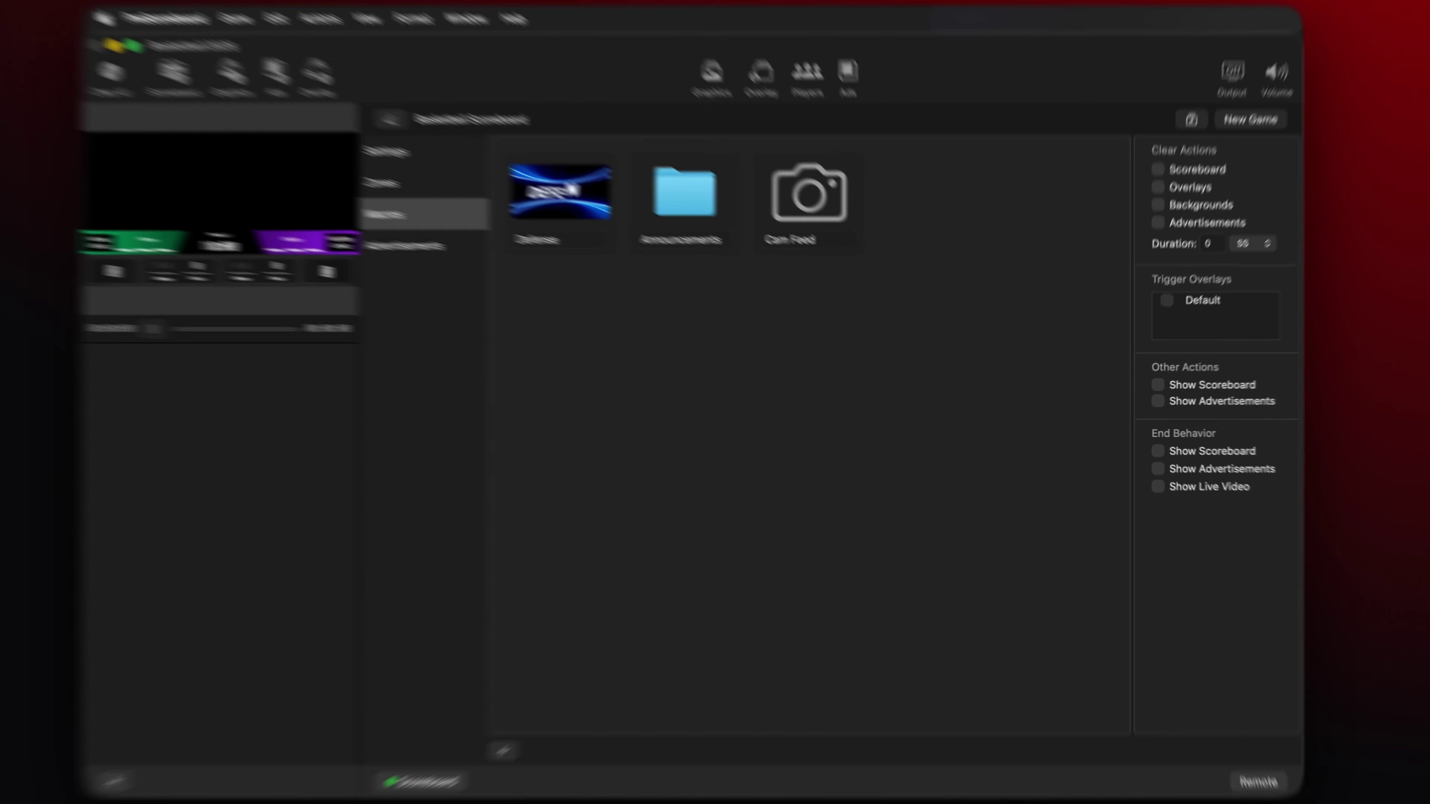
Step: Set the Defense macro to clear the scoreboard, overlays, backgrounds and advertisements
click(625, 225)
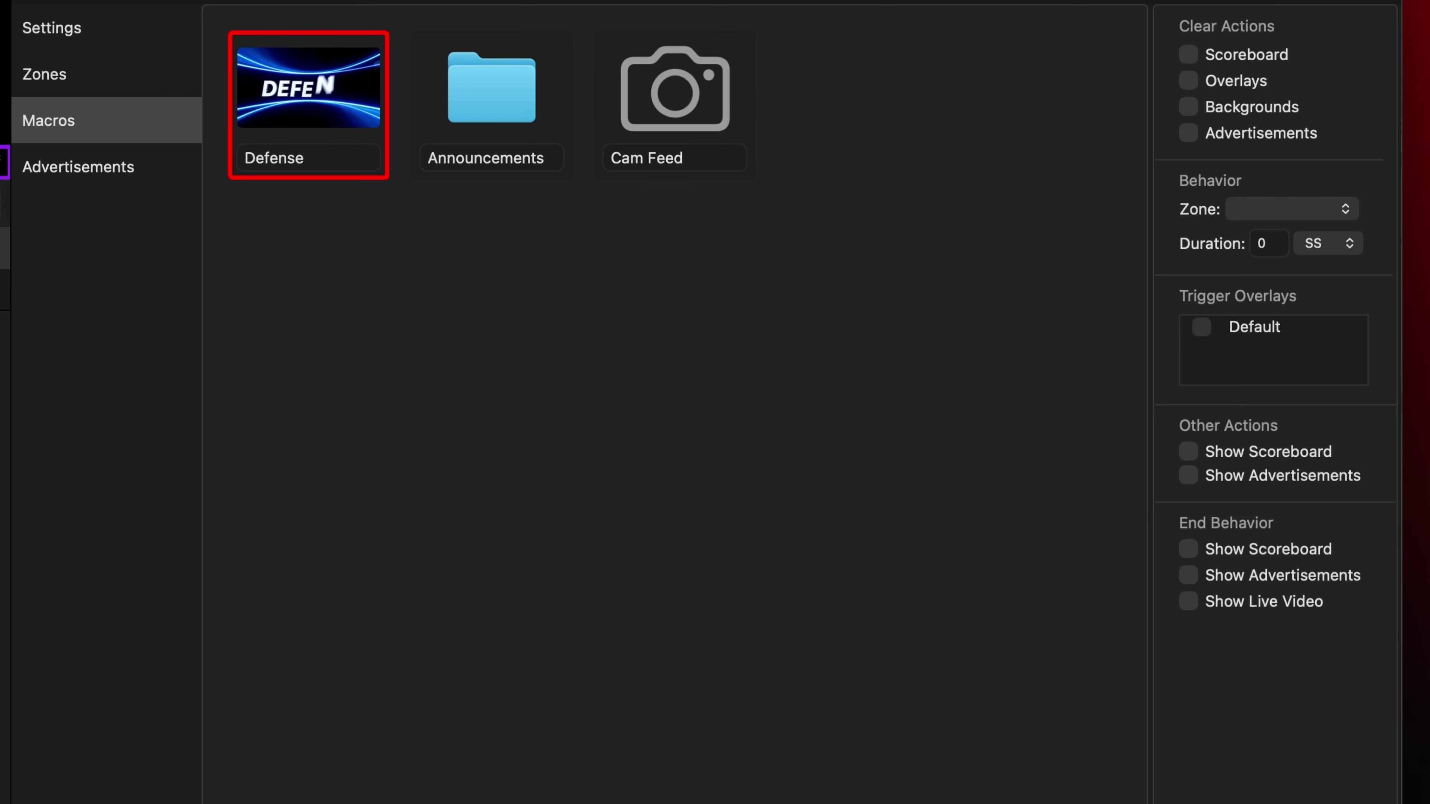
click(1188, 54)
click(1189, 80)
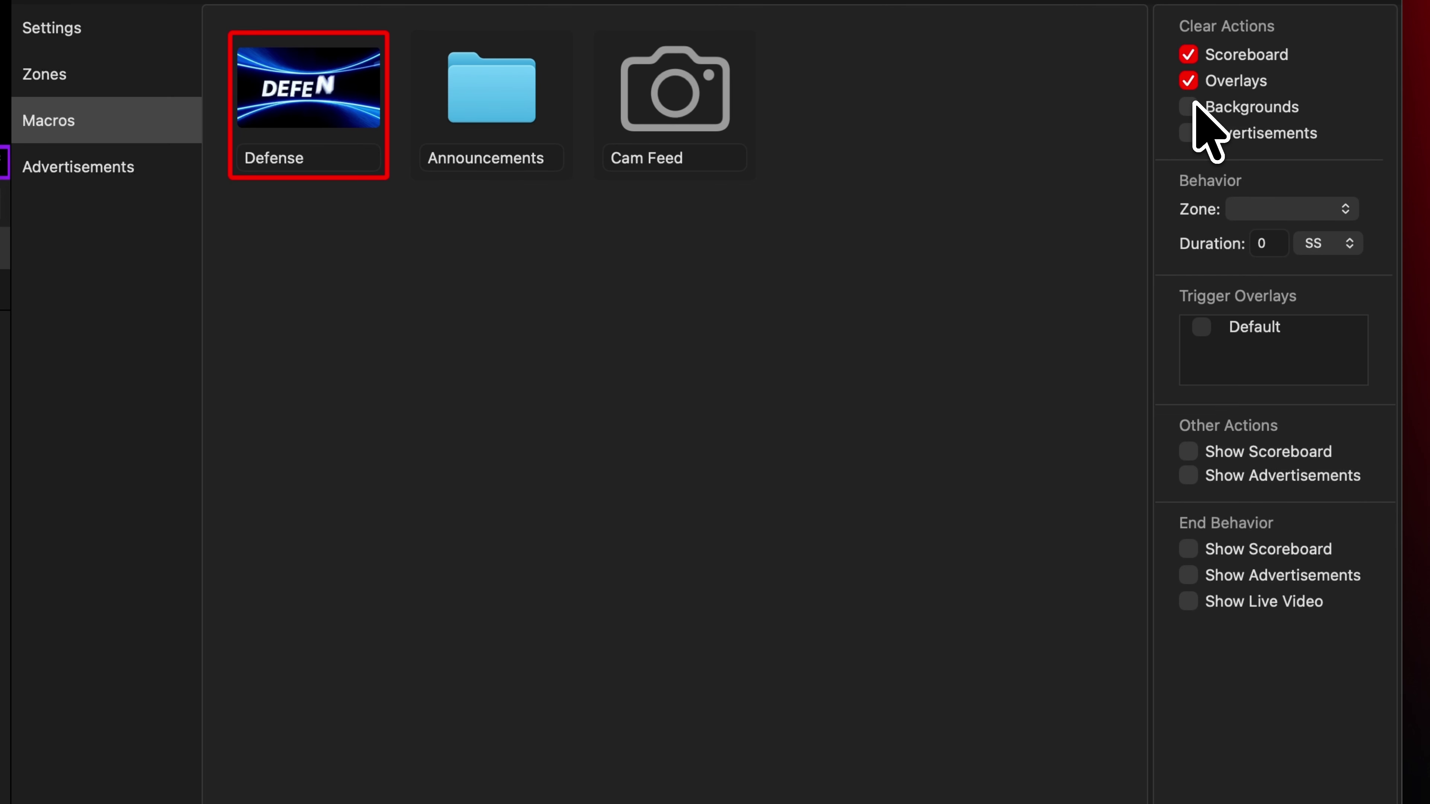
click(1189, 106)
click(1190, 133)
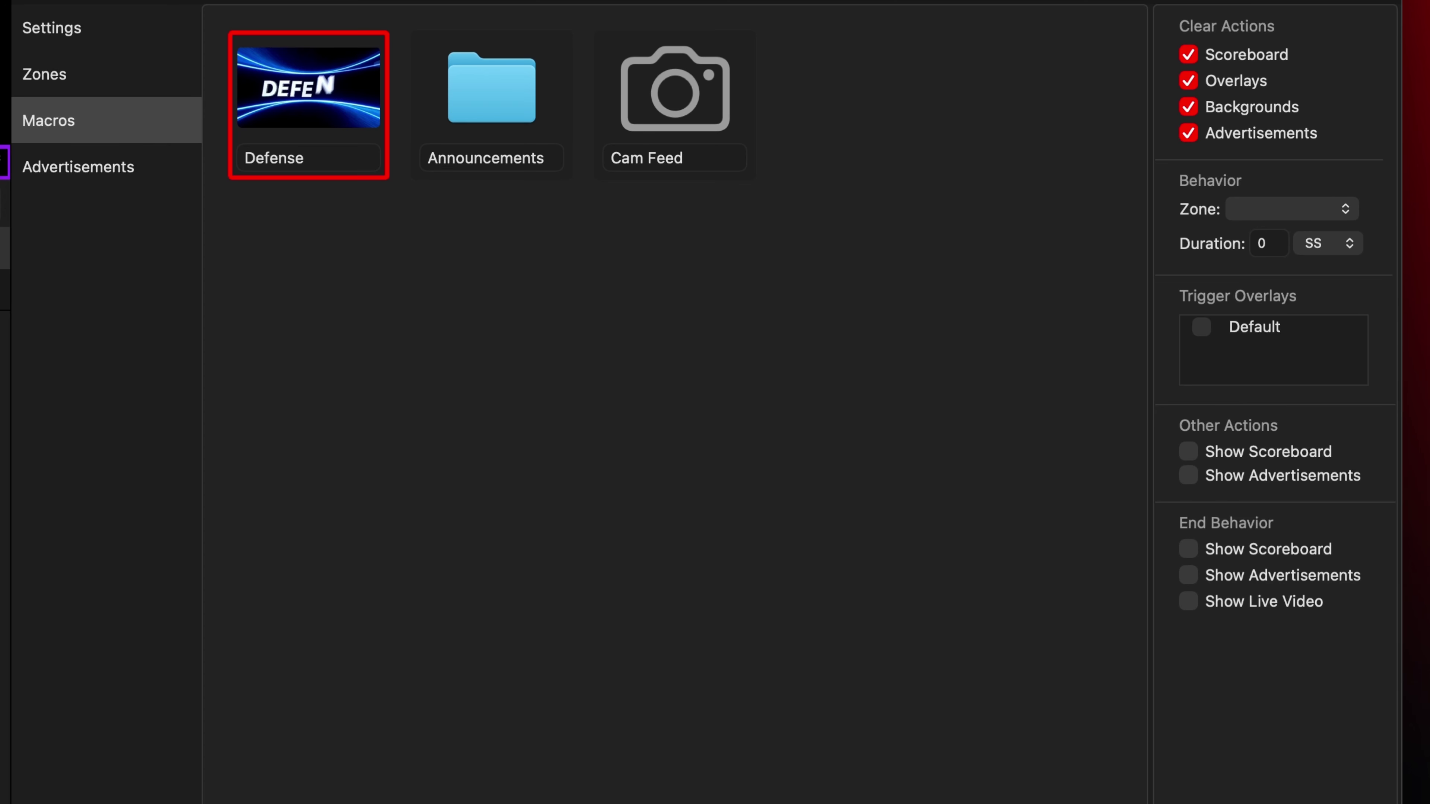
Step: Assign the Defense macro to Zone 1 and set its duration to 10 seconds
click(1286, 211)
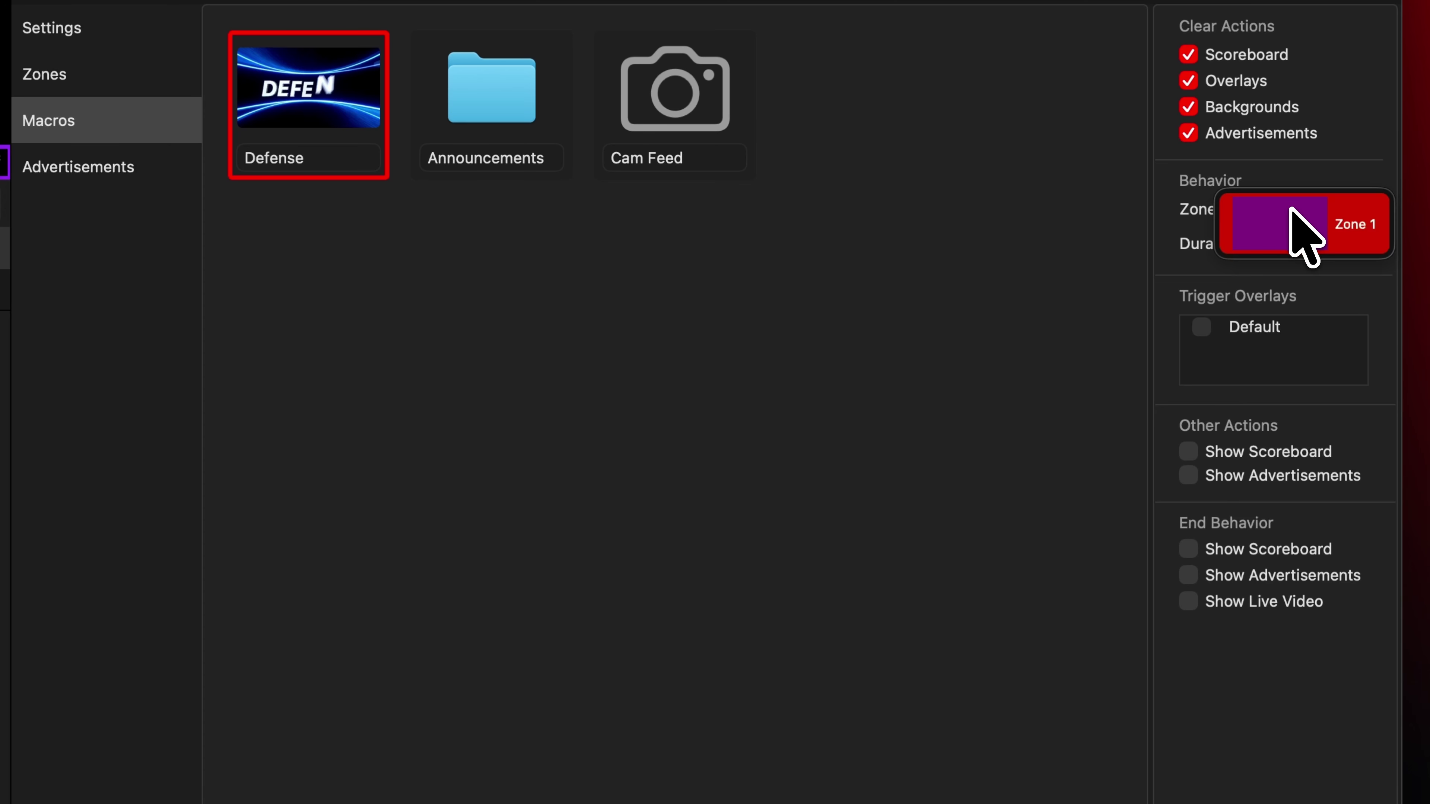
click(1355, 225)
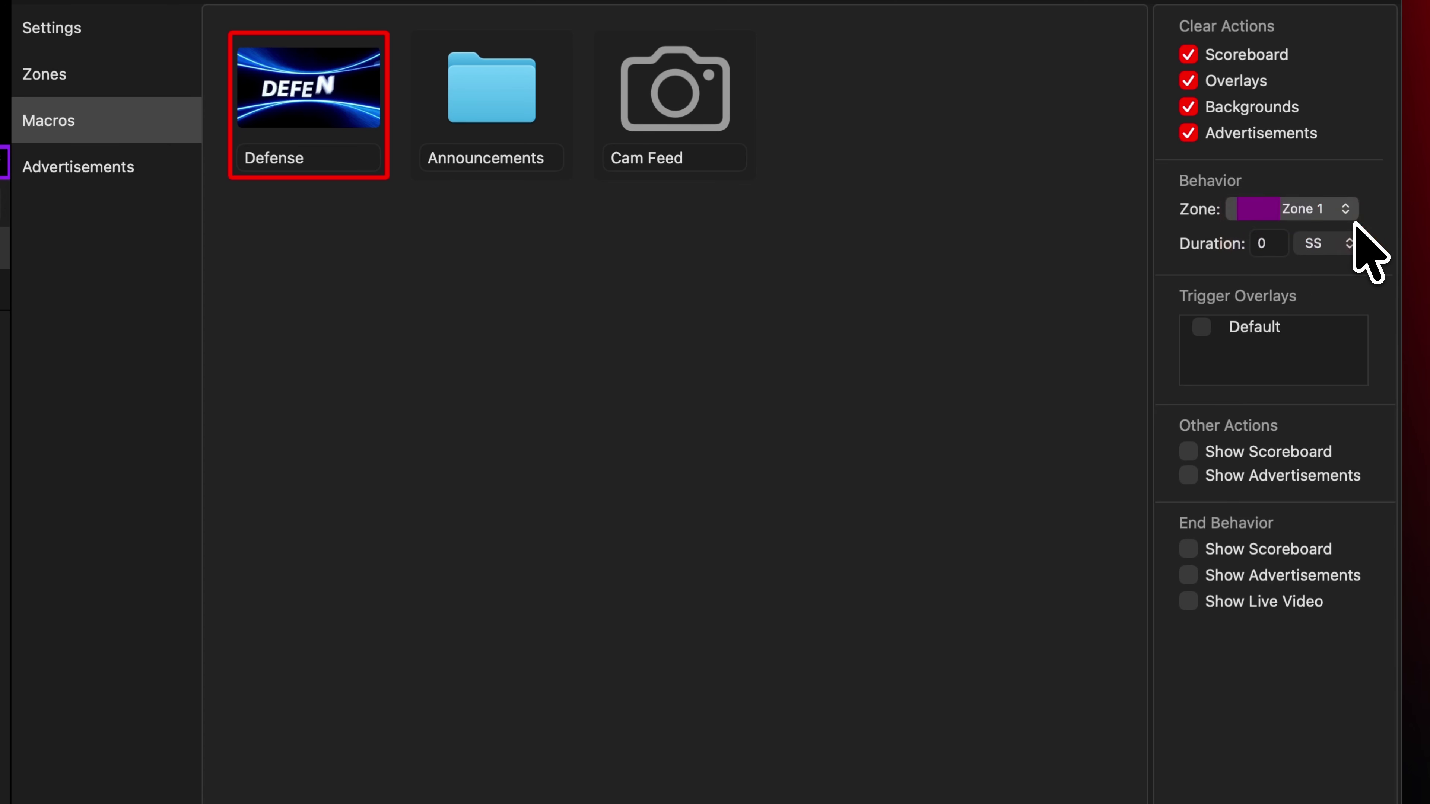
click(1267, 244)
text(10)
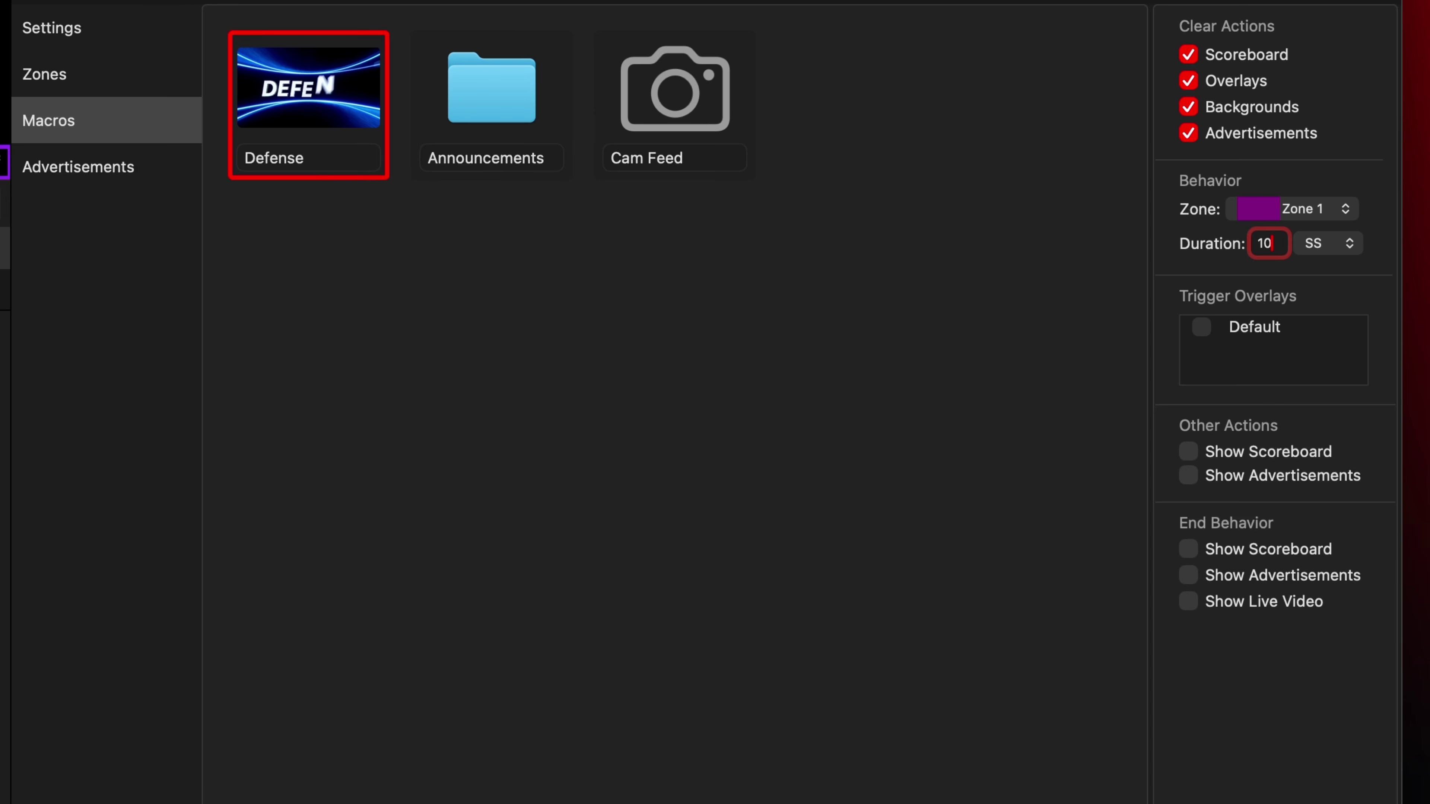
Step: Set the Announcements macro's interval to 5 seconds and assign the macro to Zone 1
click(495, 110)
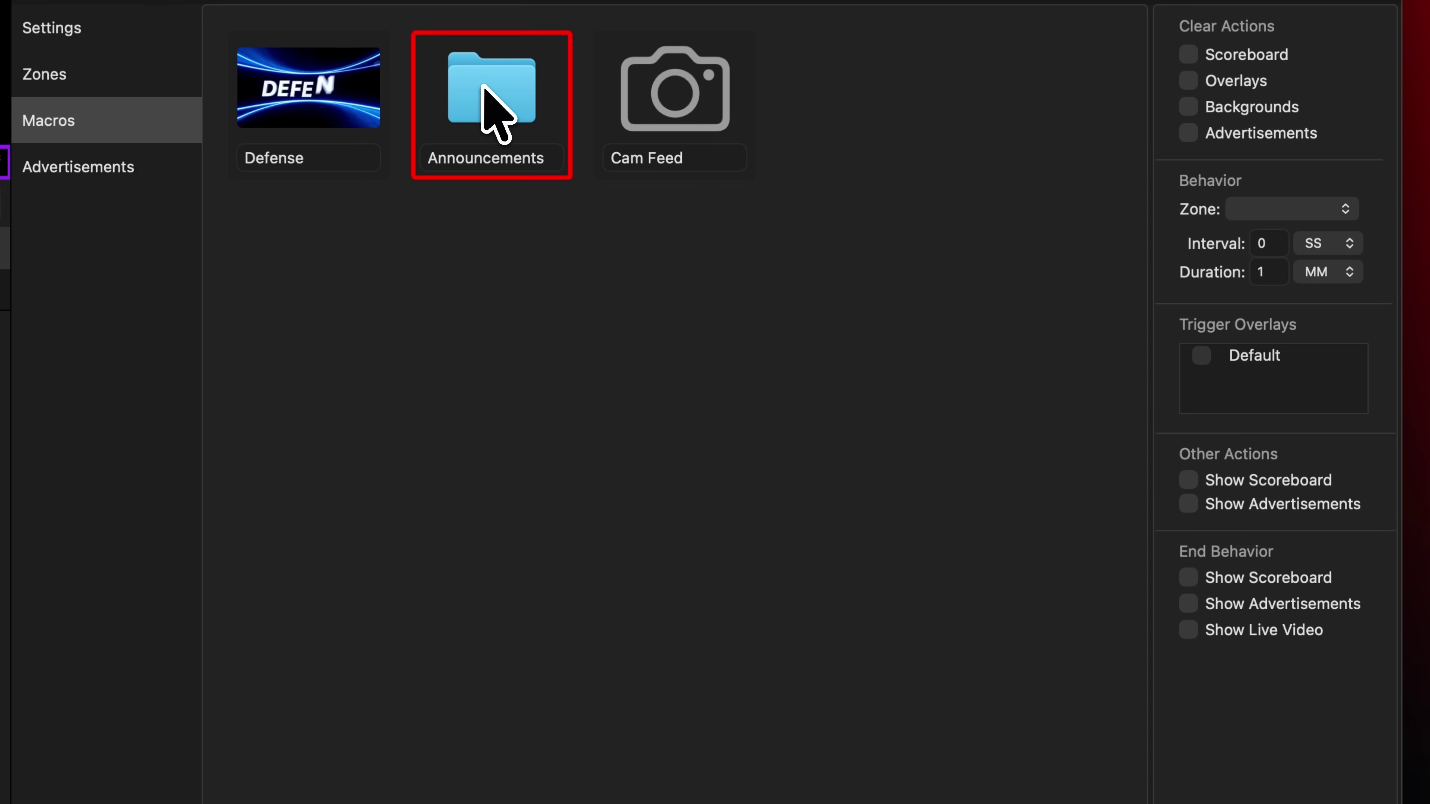
click(1266, 244)
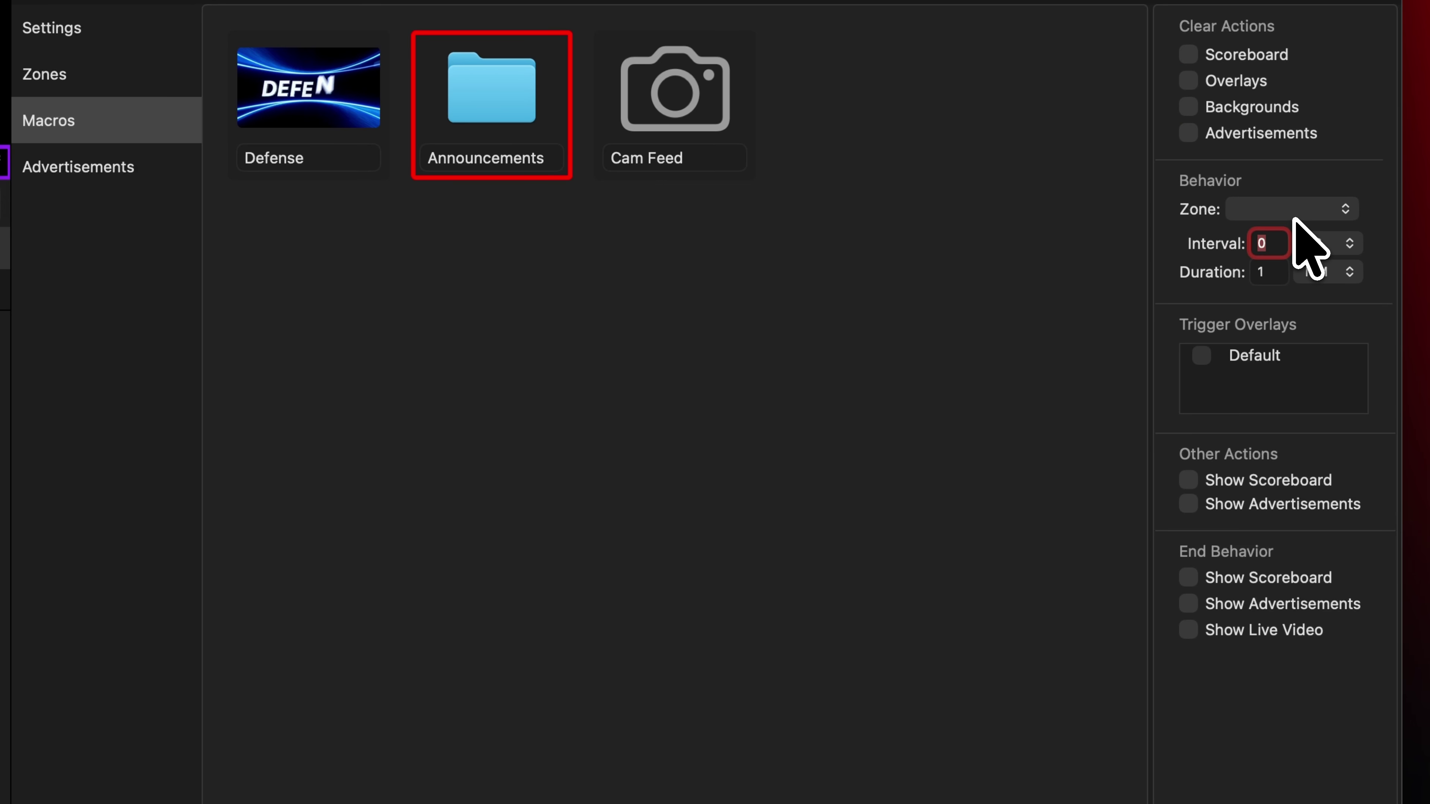
text(5)
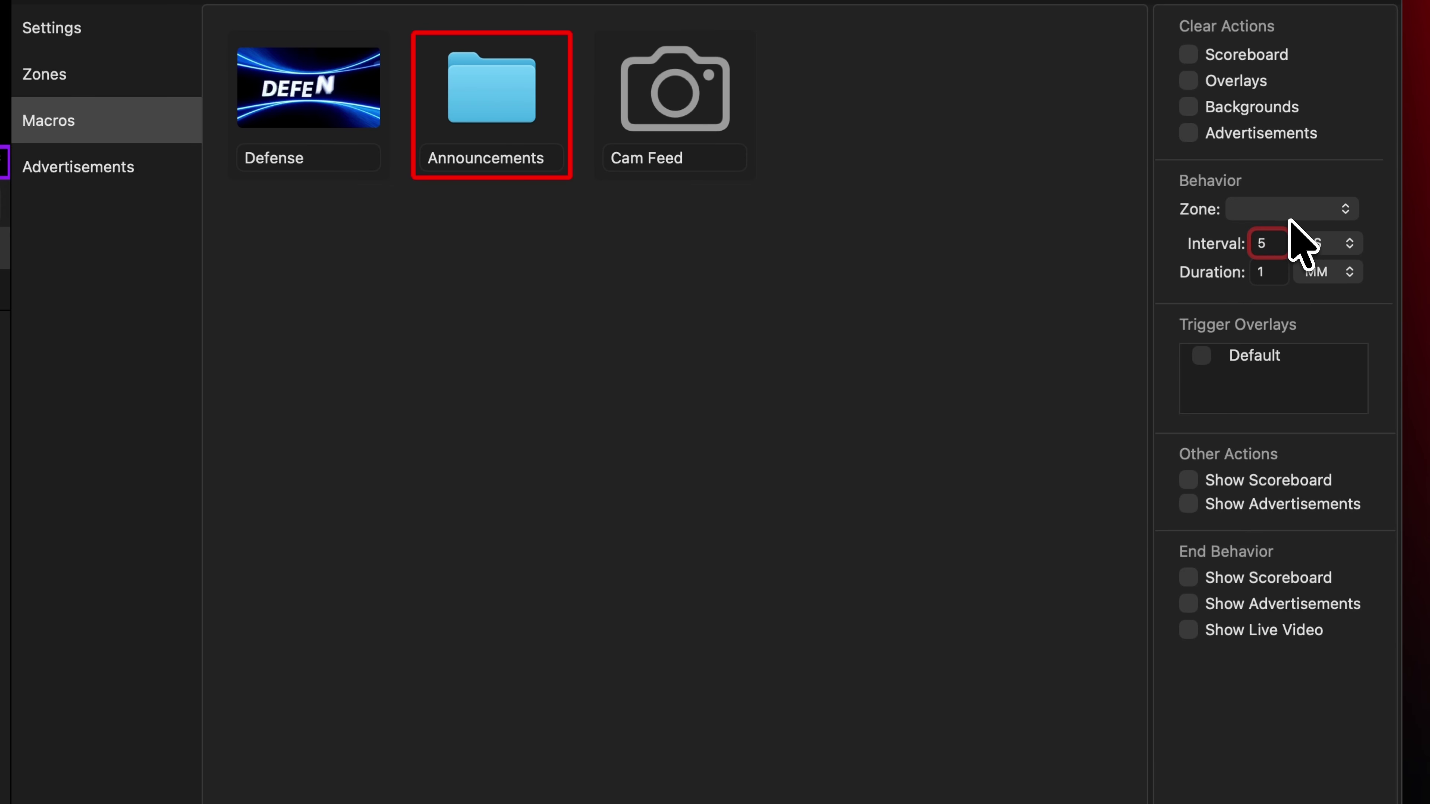
click(1289, 209)
click(1290, 222)
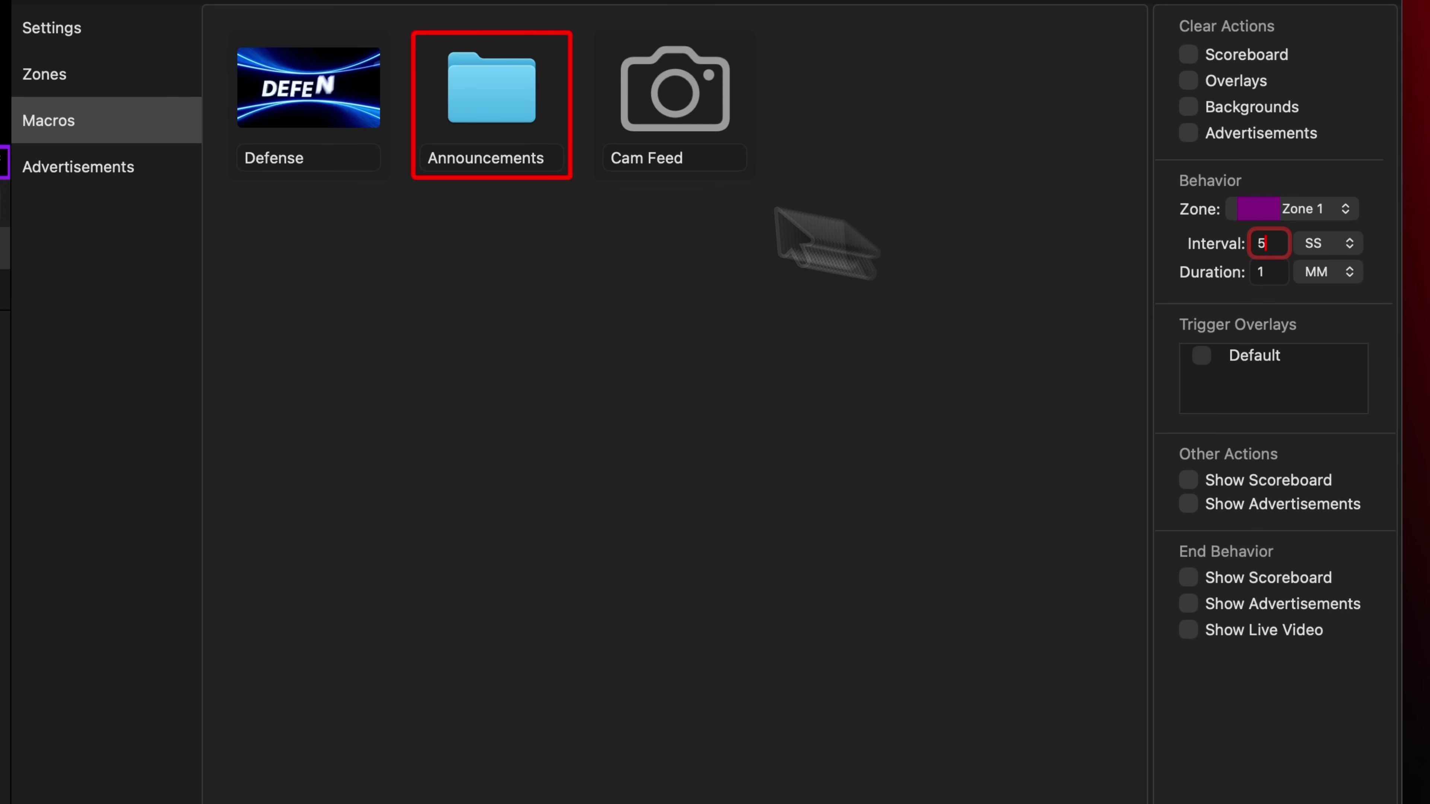
Step: Have the Defense macro trigger the Default overlay and show the scoreboard and advertisements as its end behavior
click(259, 110)
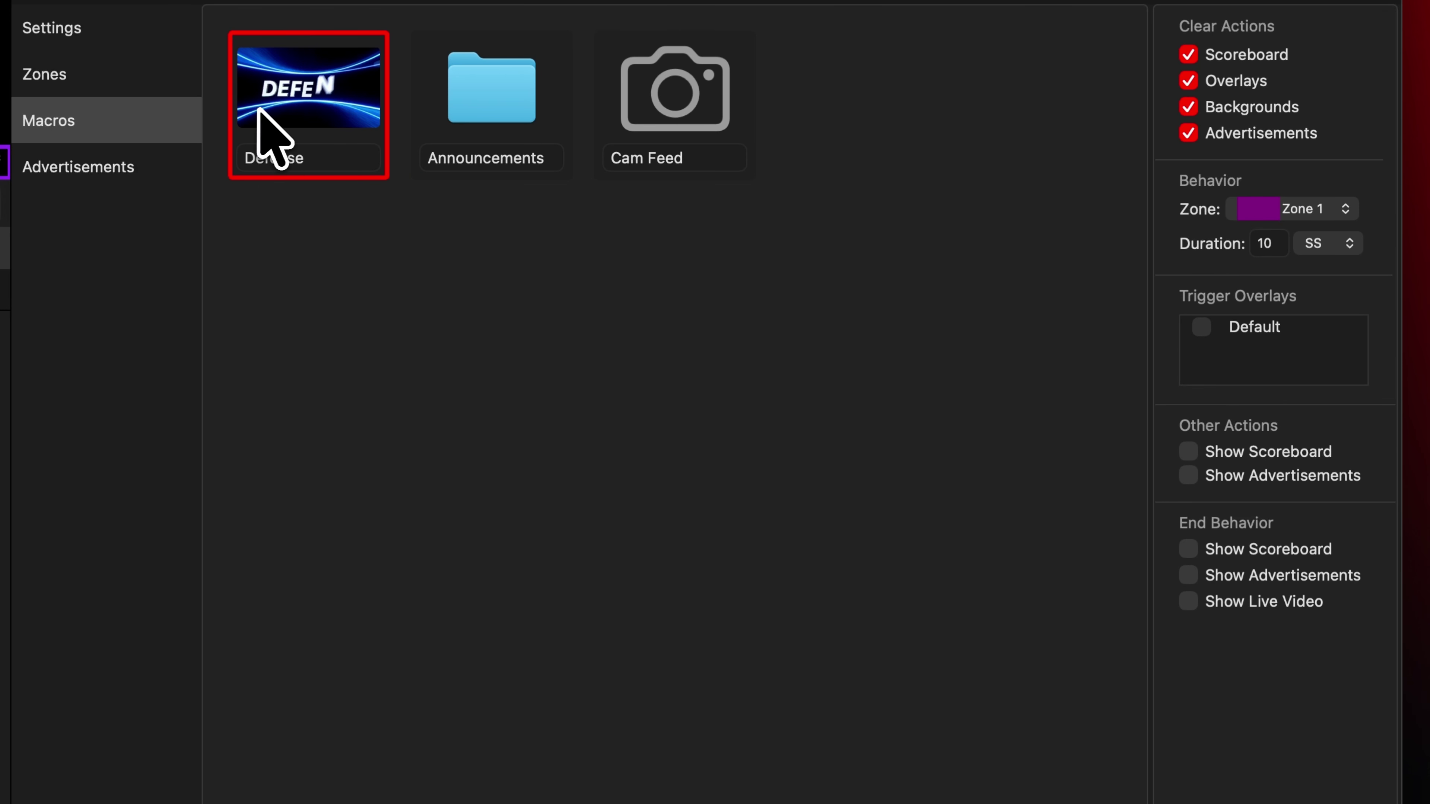
click(1205, 329)
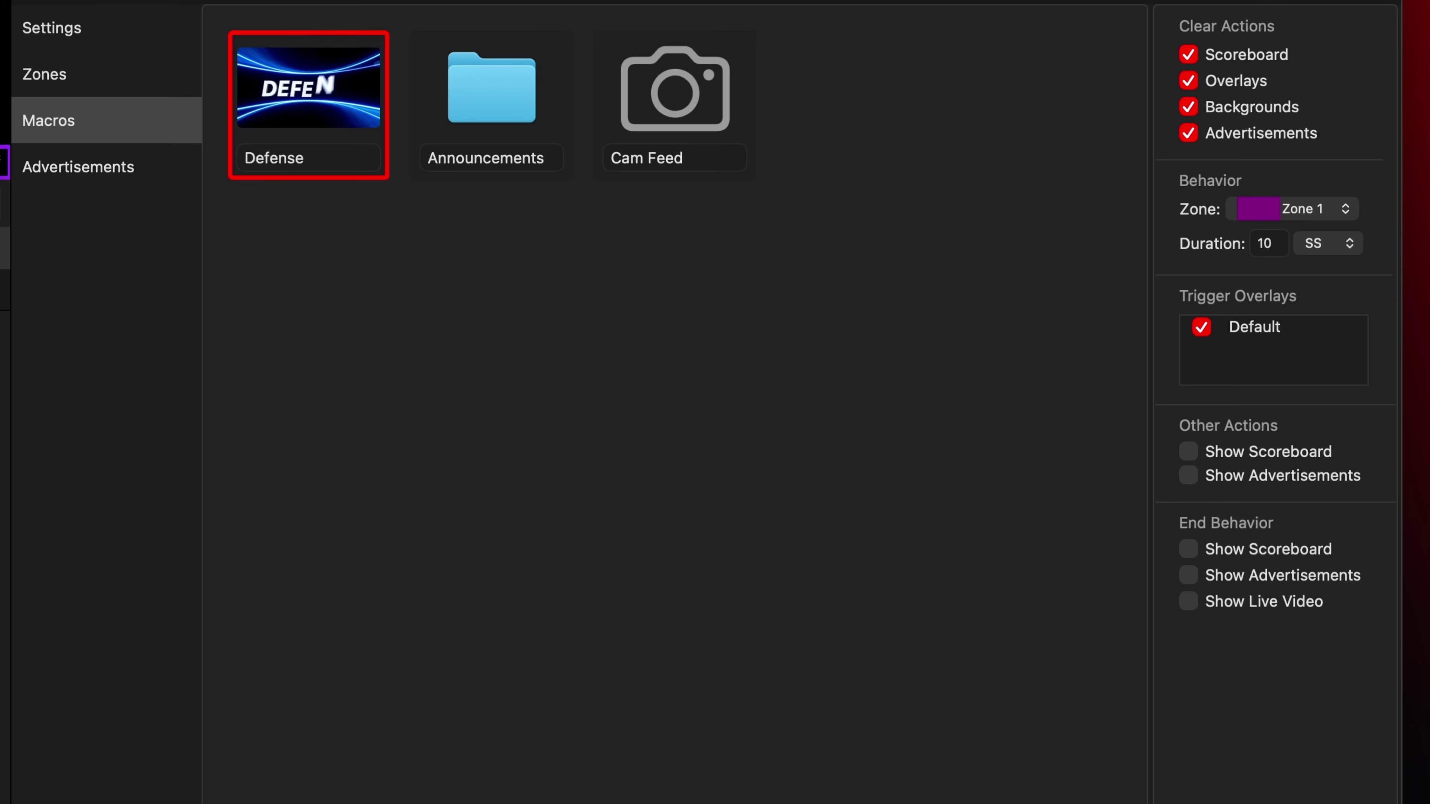
click(1189, 551)
click(1190, 577)
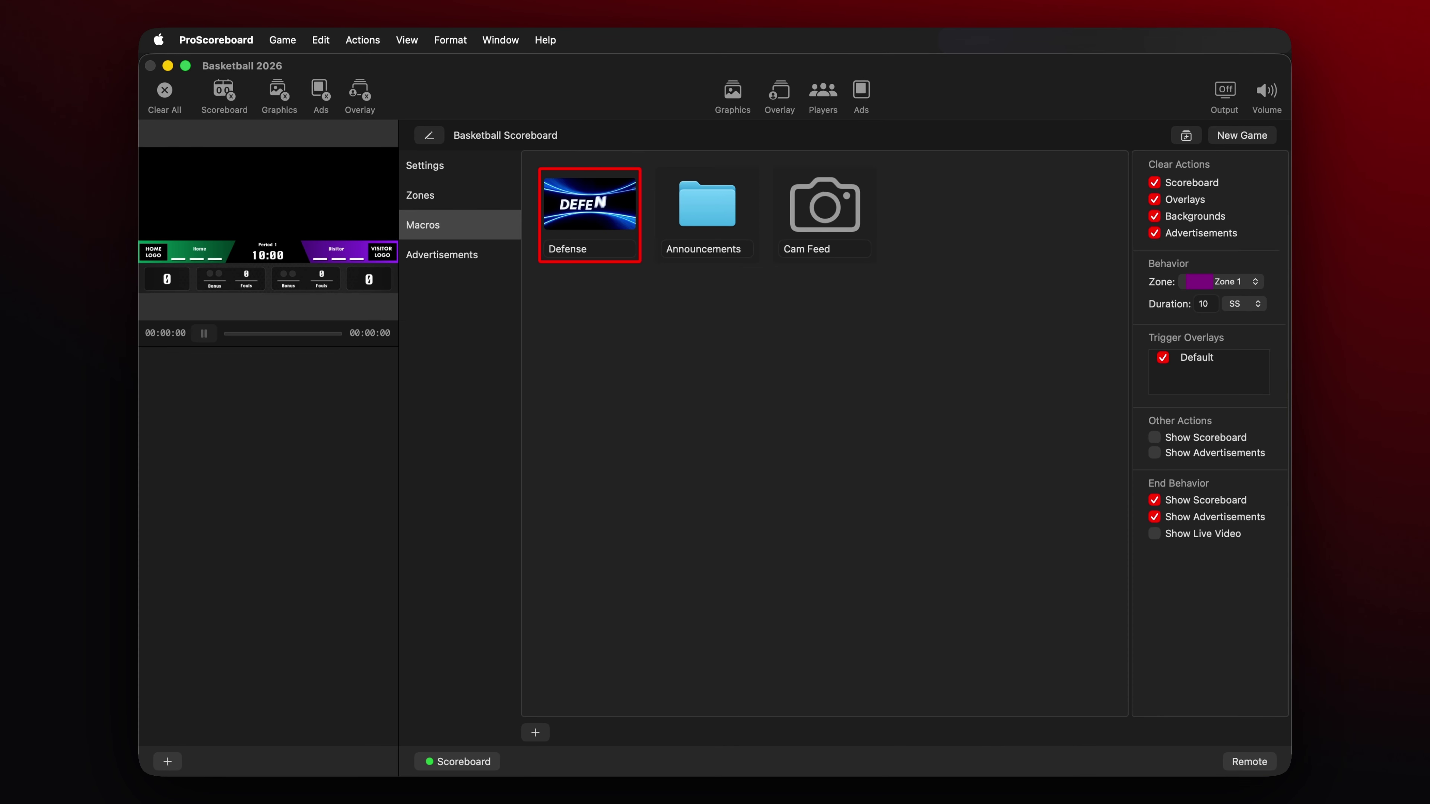
Step: Return to the scoreboard controls and trigger the Defense macro
click(430, 136)
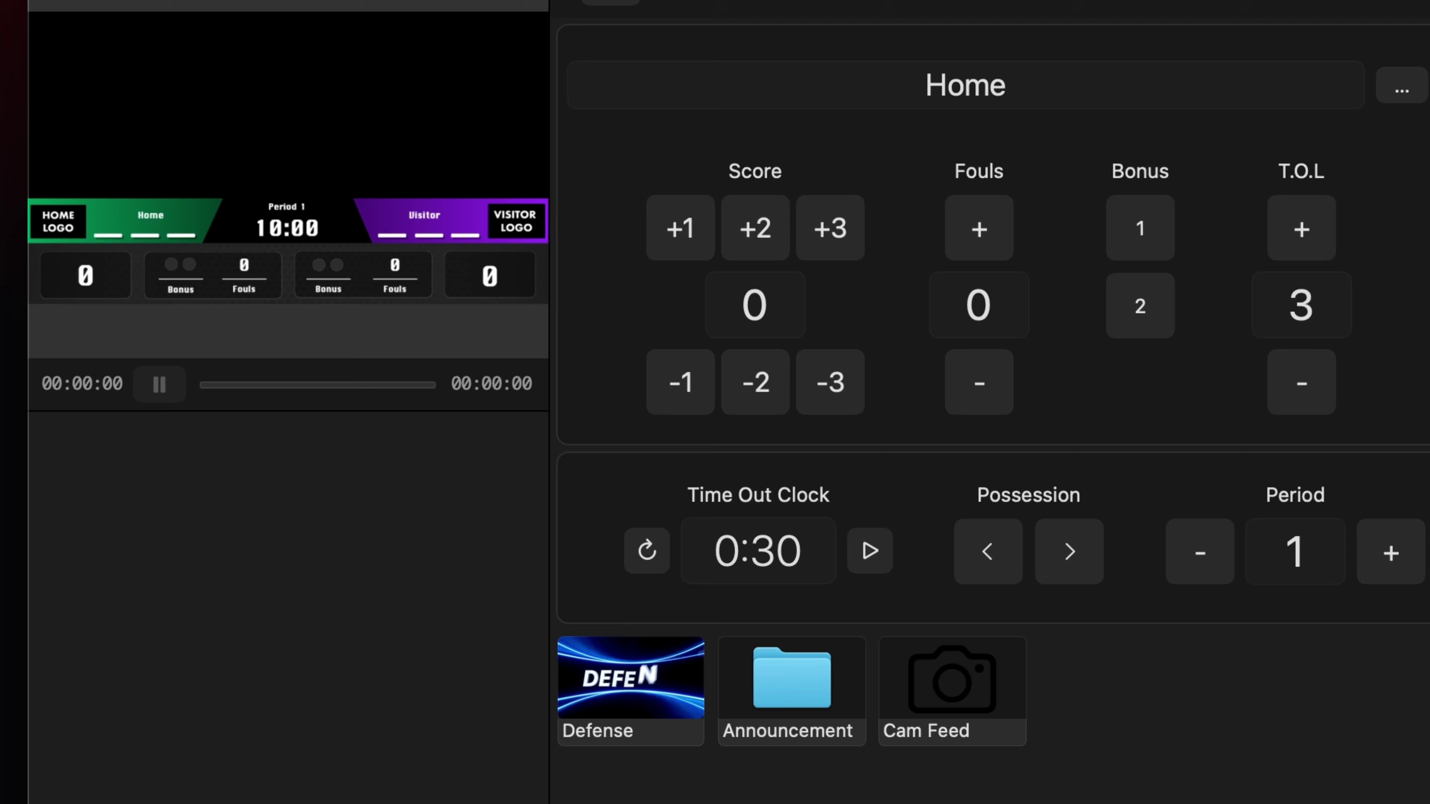
click(655, 682)
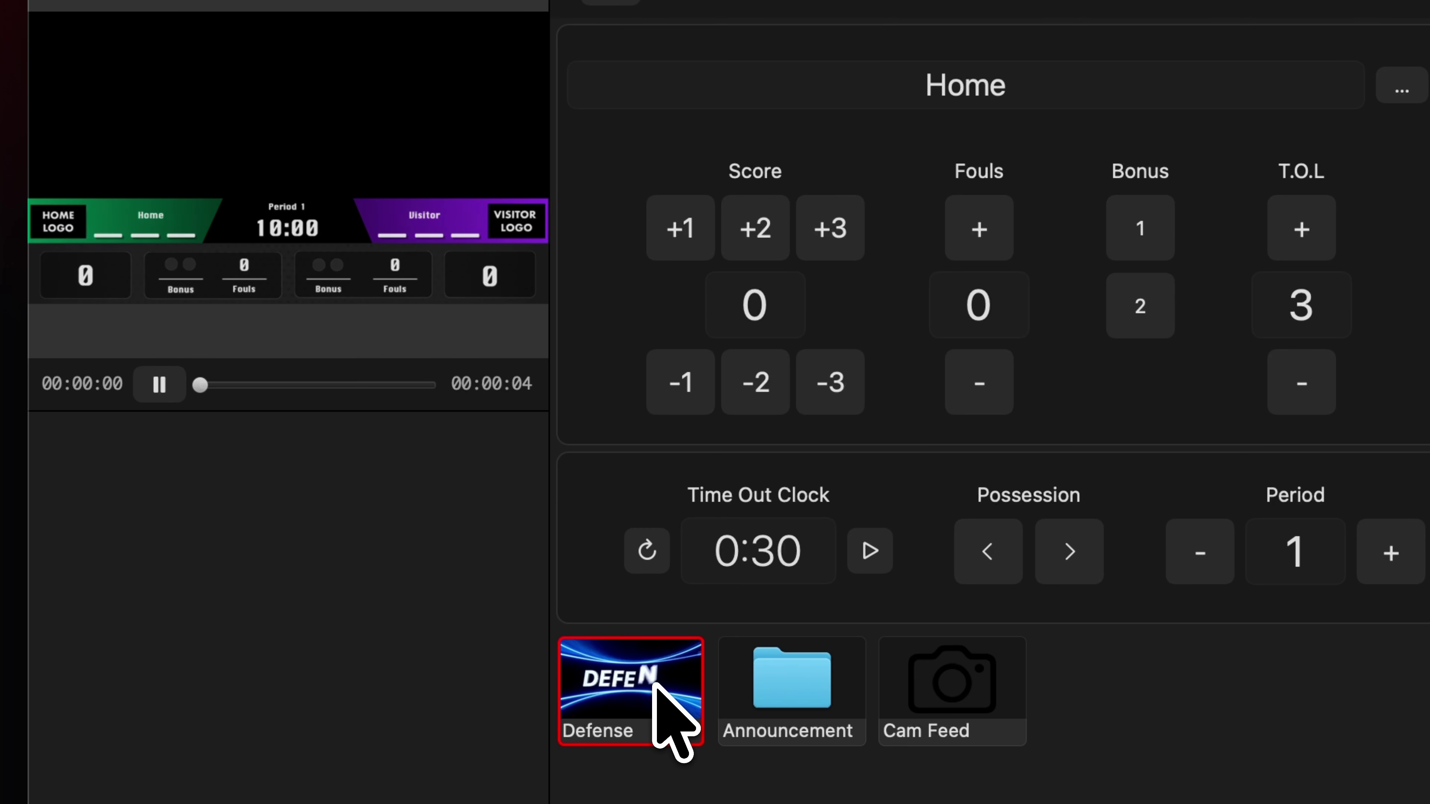